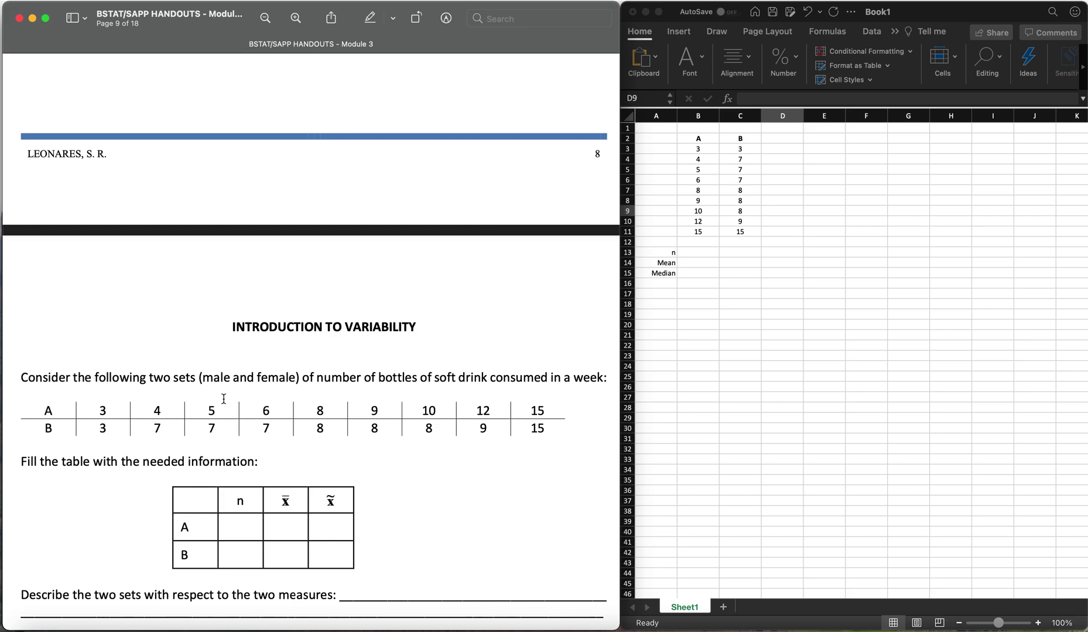
double_click(47, 411)
left_click(49, 427)
left_click(717, 150)
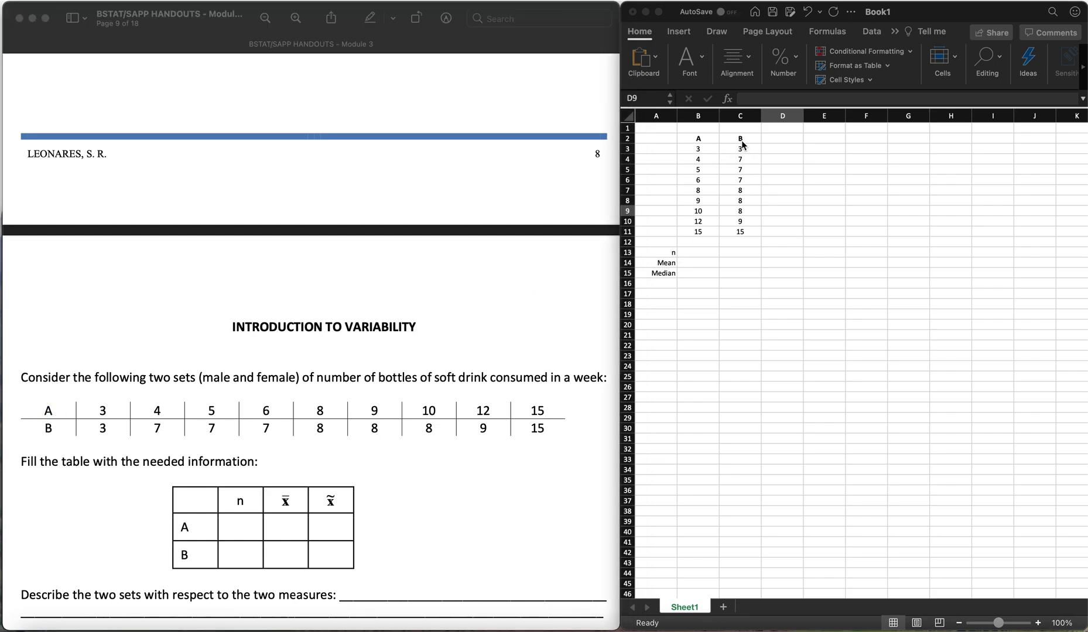
left_click(709, 150)
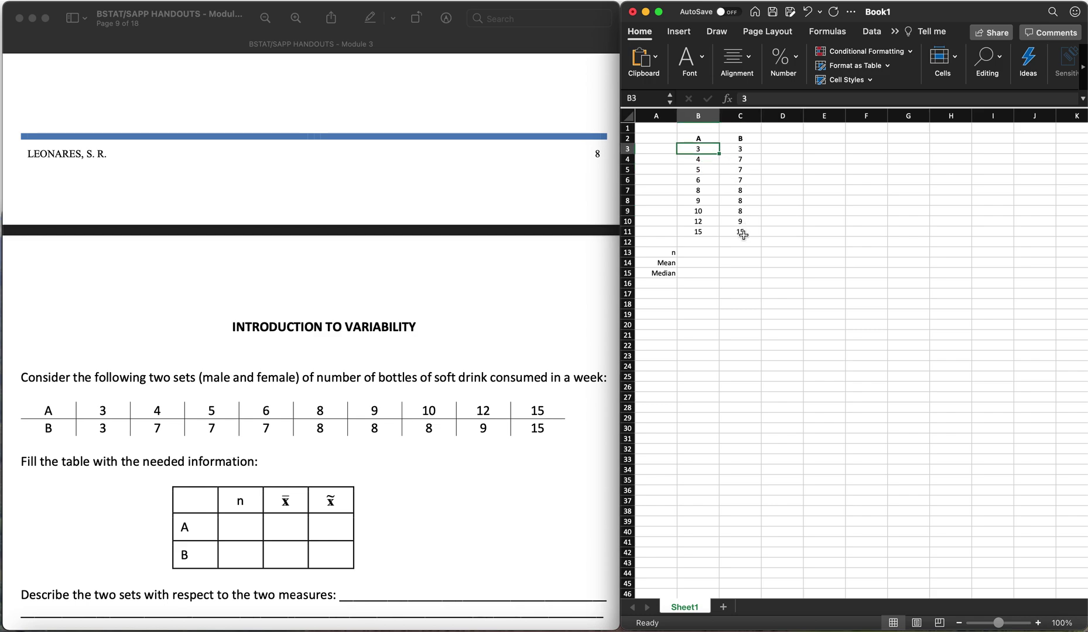
left_click(741, 233)
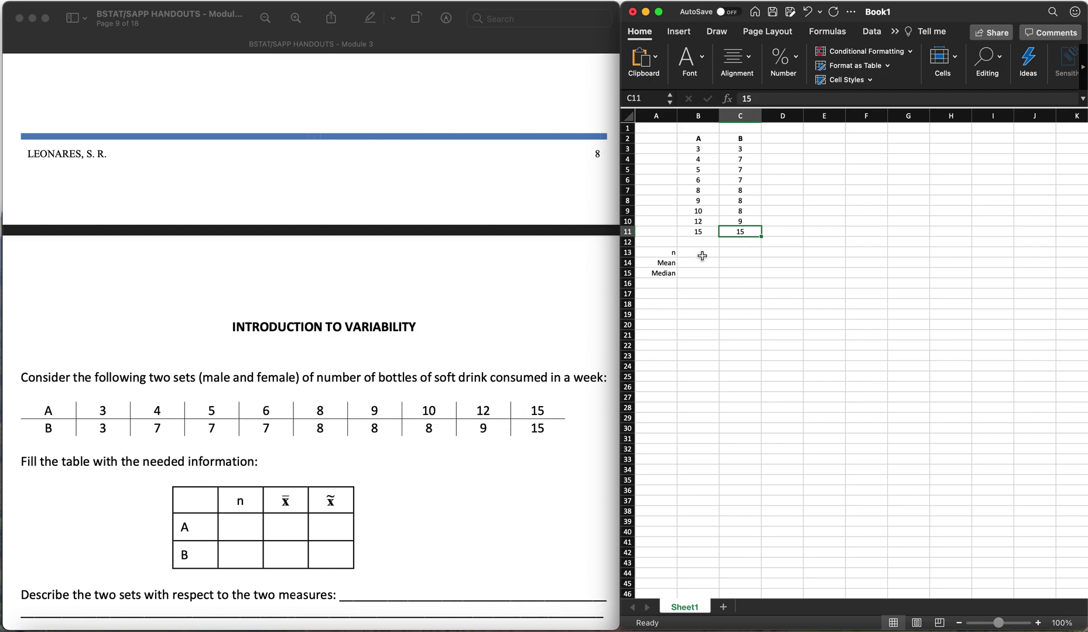
Enter the formula =COUNT(B3:B11) in cell B13 to count the values of set A.
left_click(702, 256)
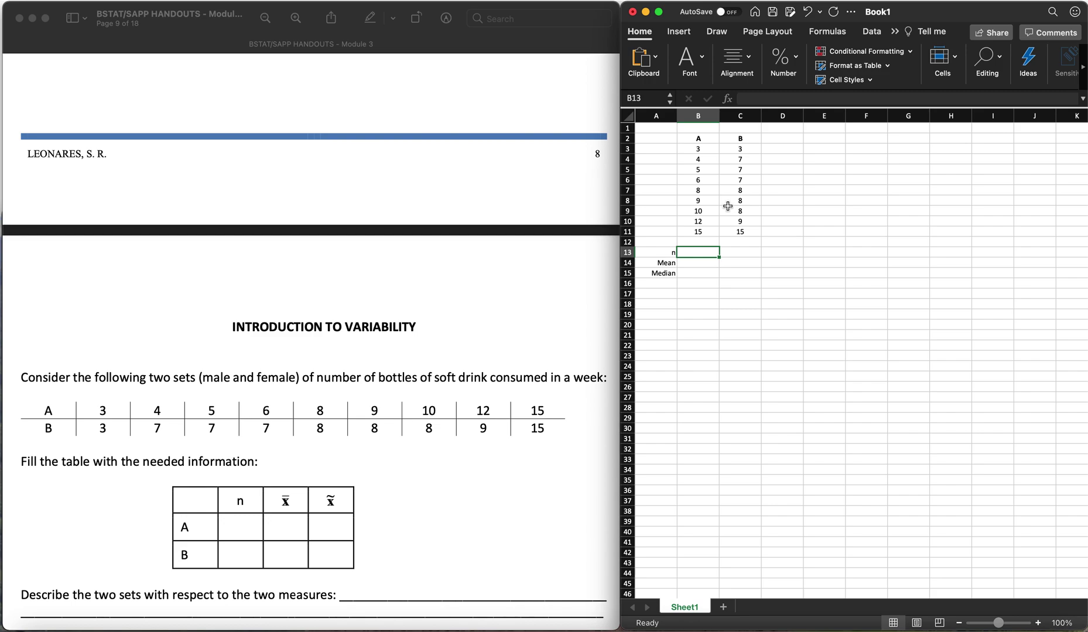
type("=")
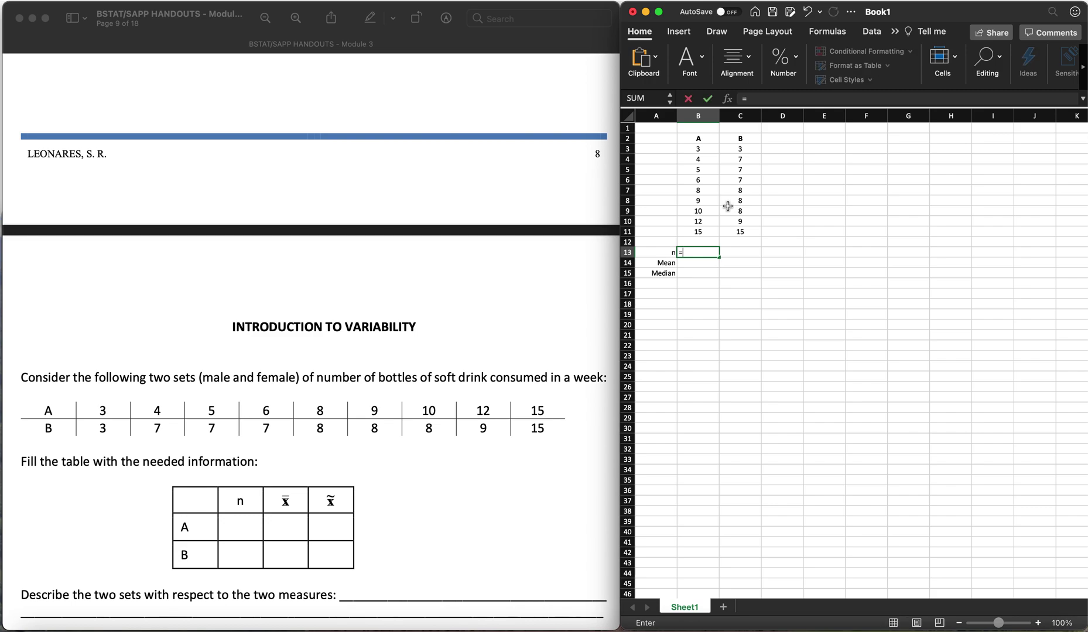
type("C")
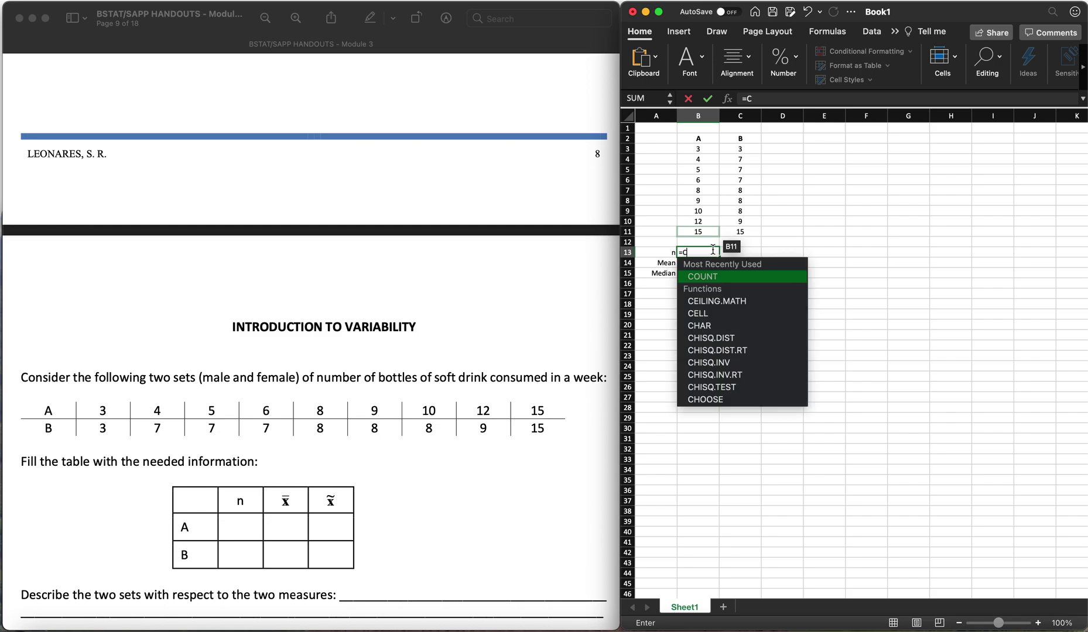
type("OUNT(")
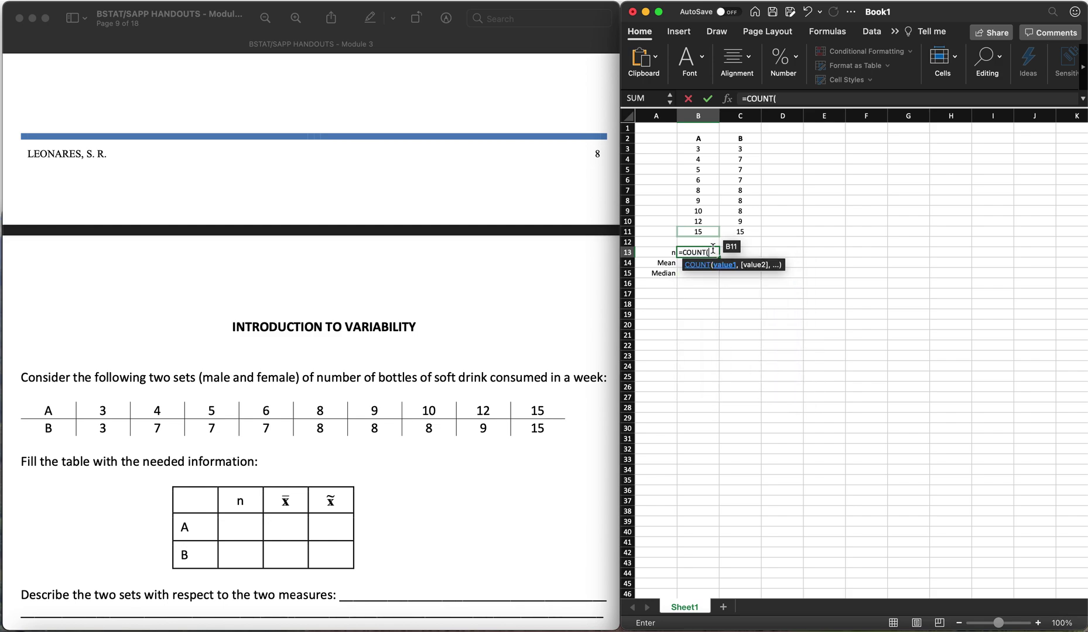
left_click_drag(701, 182, 701, 229)
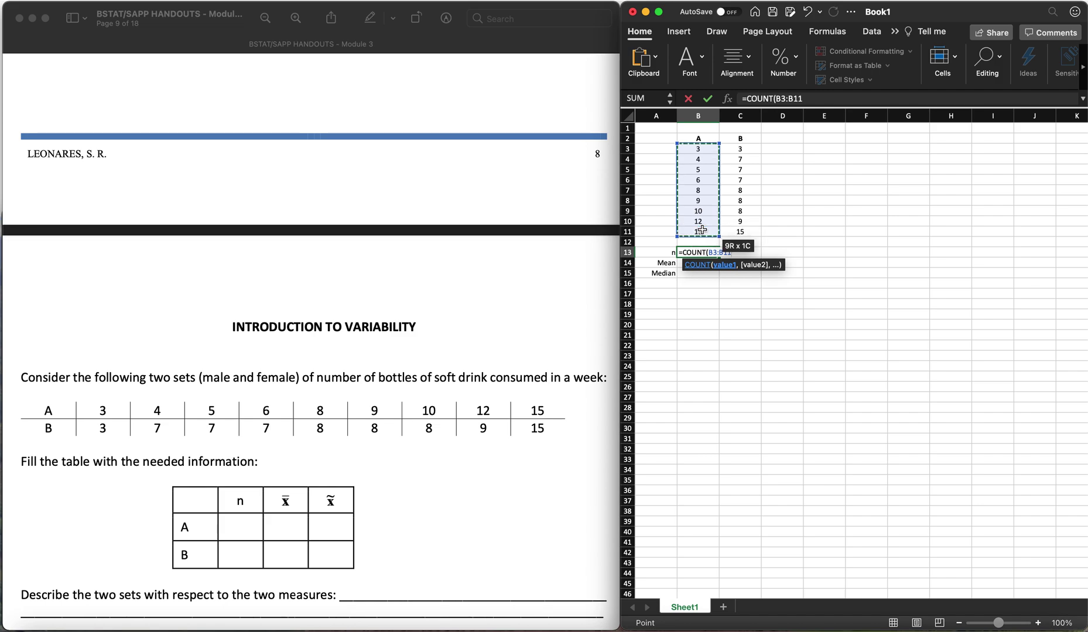
type(")")
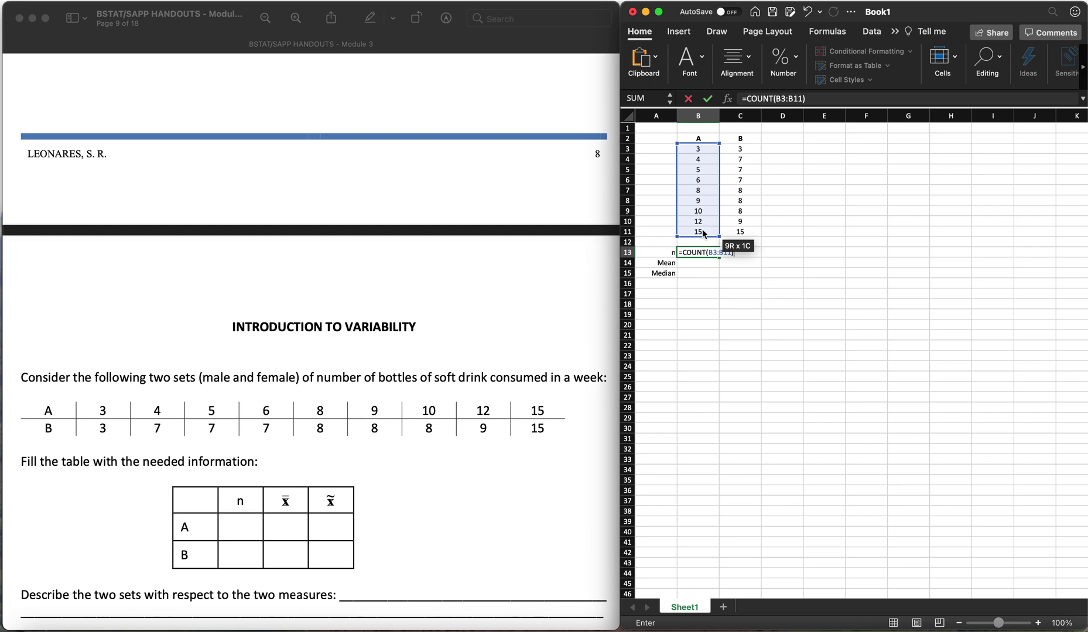
key("super+Return")
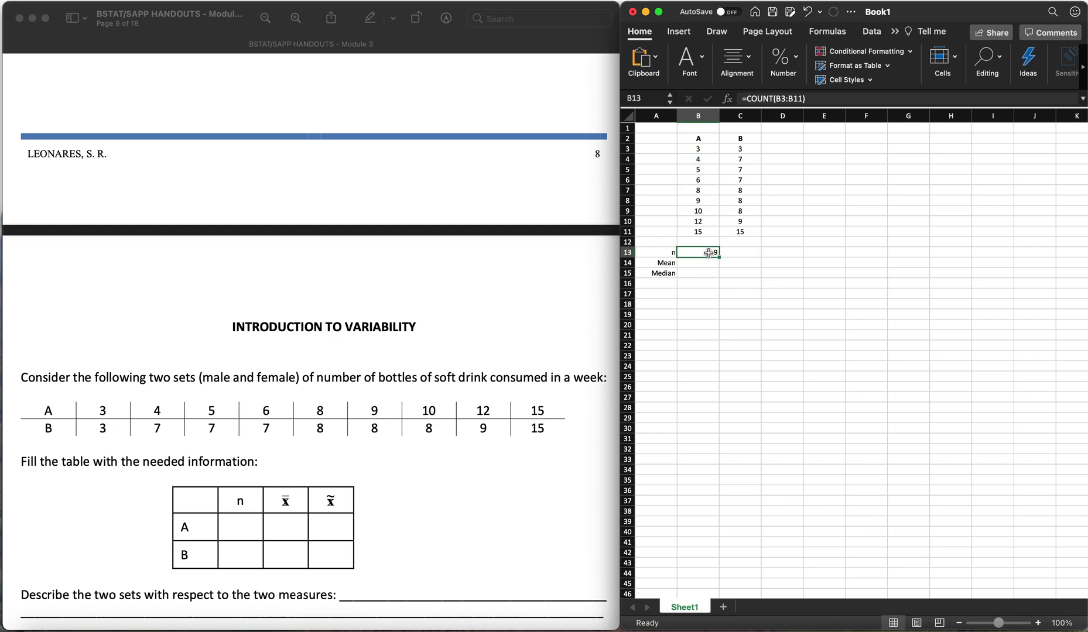
Try filling the count formula from B13 across to C13, and undo the fill.
left_click_drag(719, 257, 747, 258)
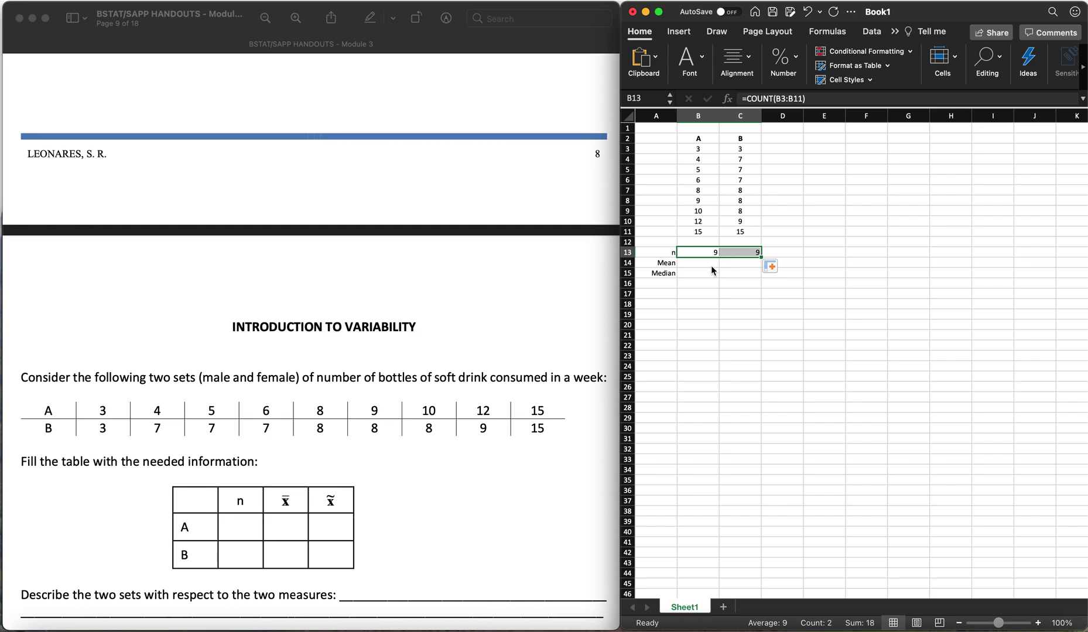
key("super+z")
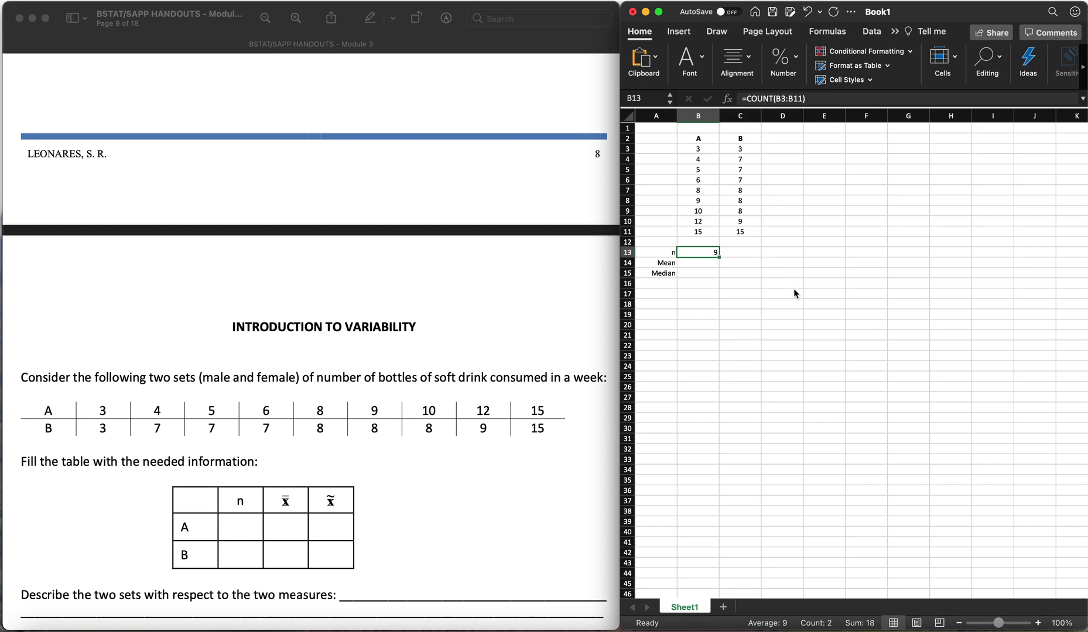
left_click(791, 291)
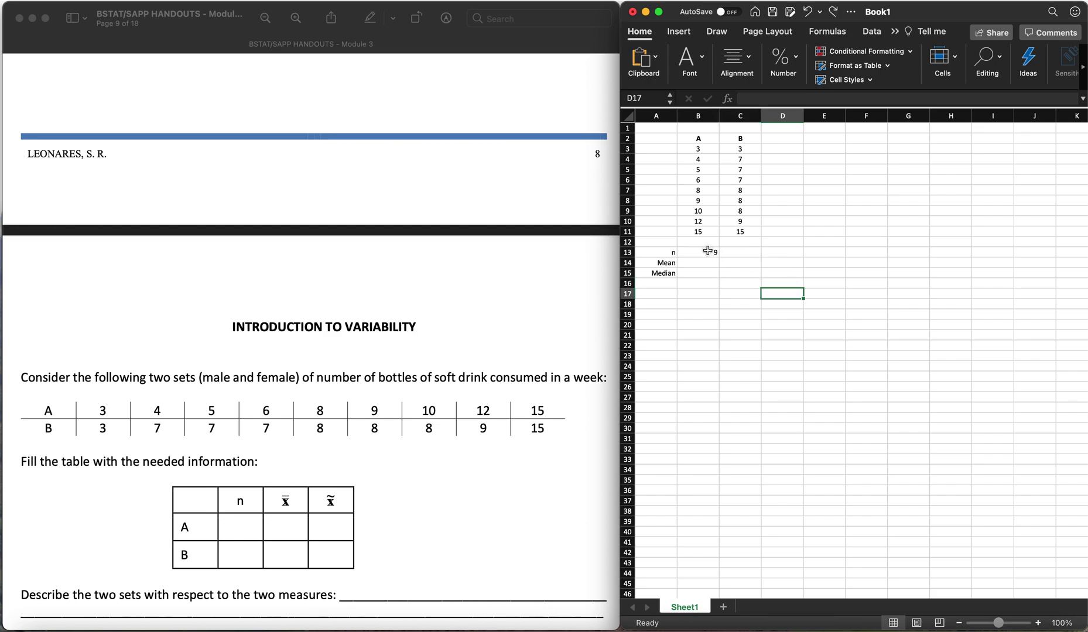
Copy the count formula from B13 and paste it into C13, and clear C13 again.
left_click(708, 251)
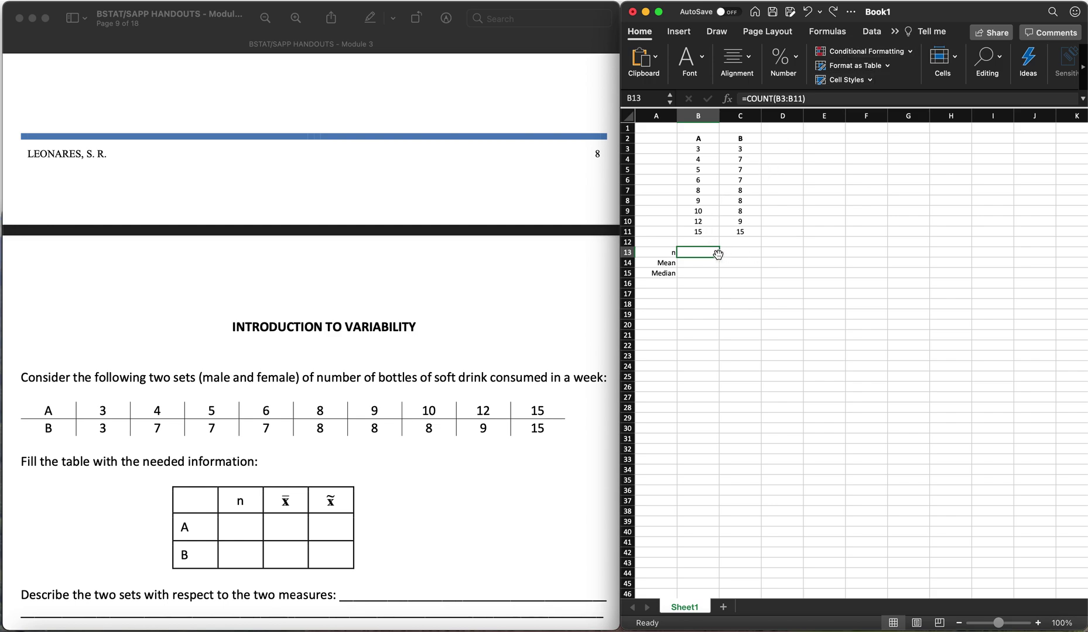
key("super+c")
left_click(739, 249)
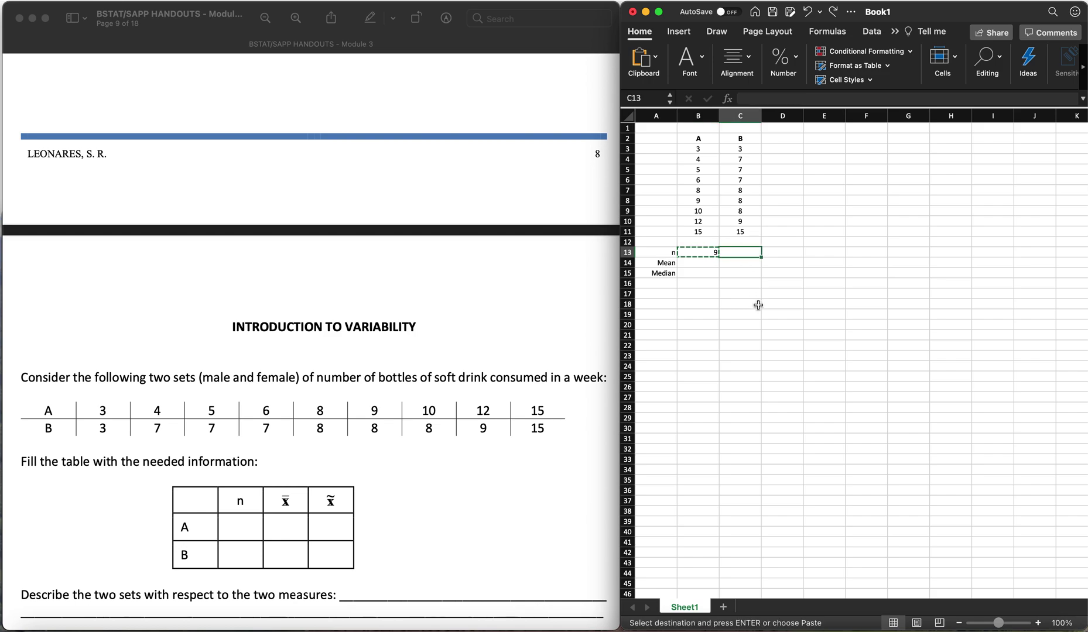
key("super+v")
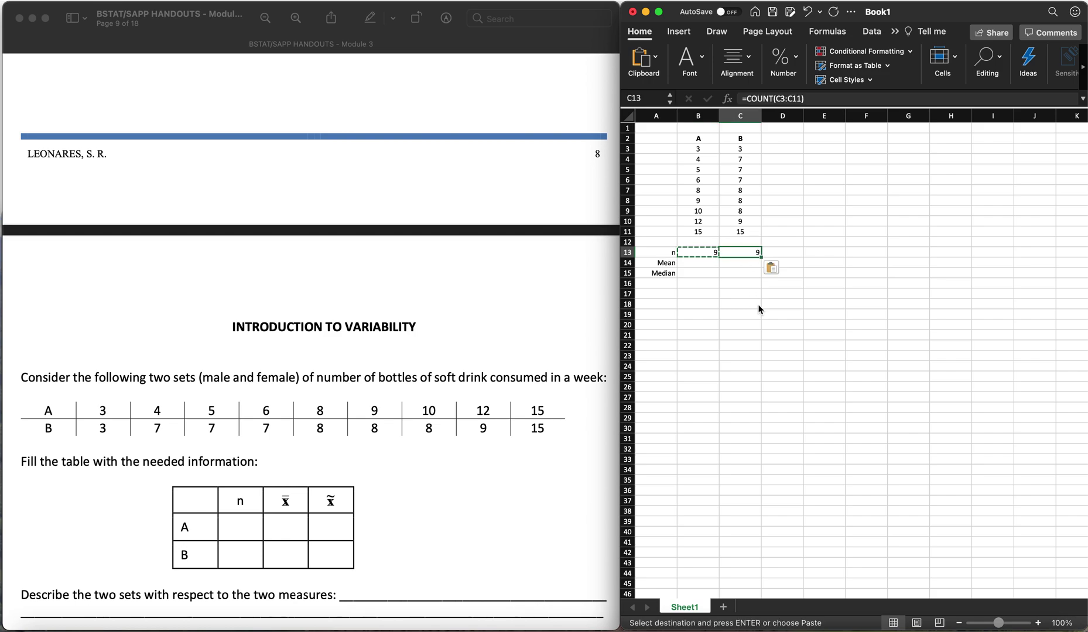
key("BackSpace")
Fill the count formula from B13 across to C13 for set B, leaving D13 empty.
left_click(714, 253)
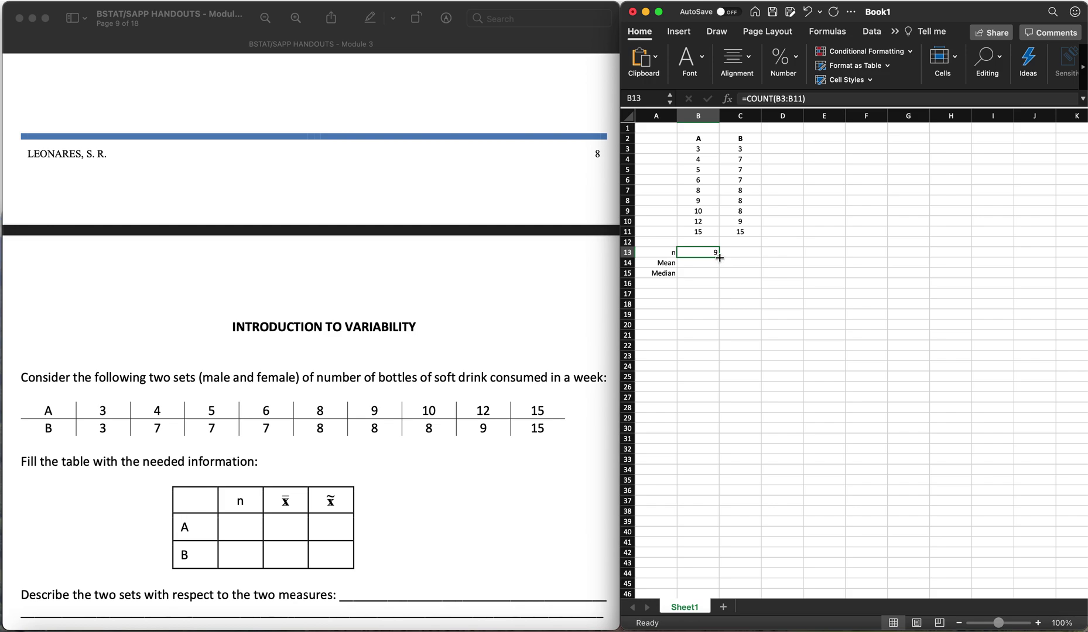
left_click_drag(719, 258, 757, 261)
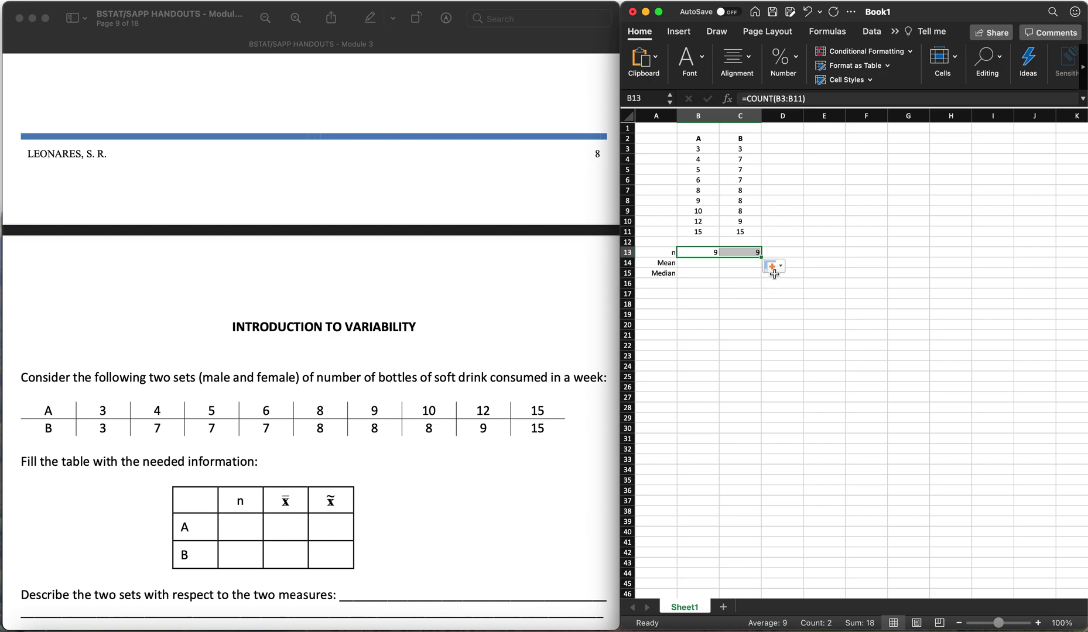
left_click_drag(761, 258, 784, 285)
left_click(785, 286)
left_click(789, 255)
key("Delete")
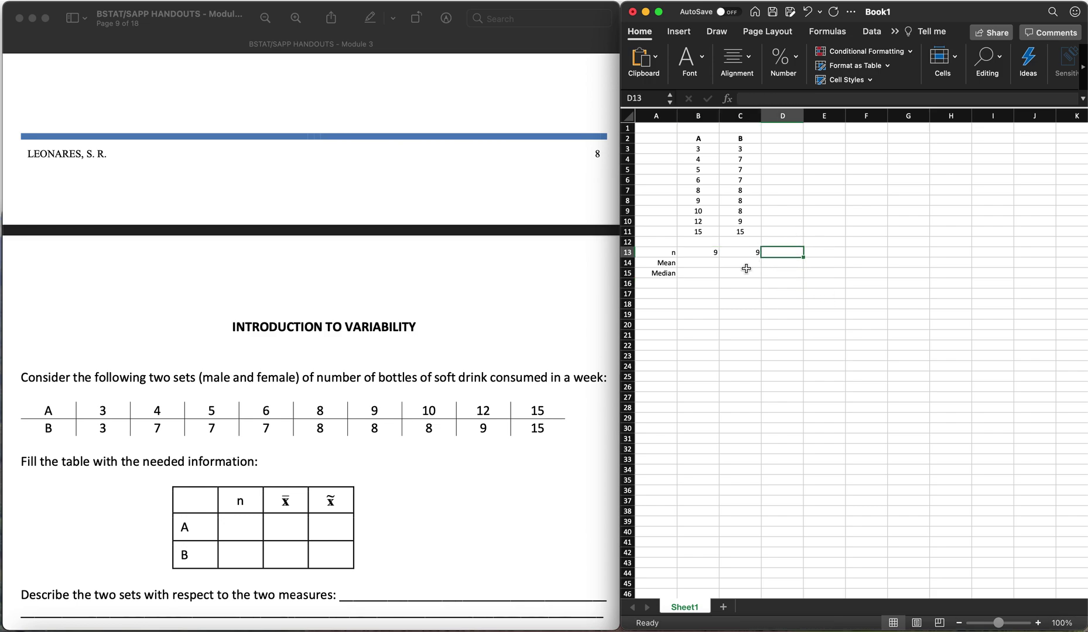
Enter the formula =AVERAGE(B3:B11) in cell B14 as the mean of set A.
left_click(710, 264)
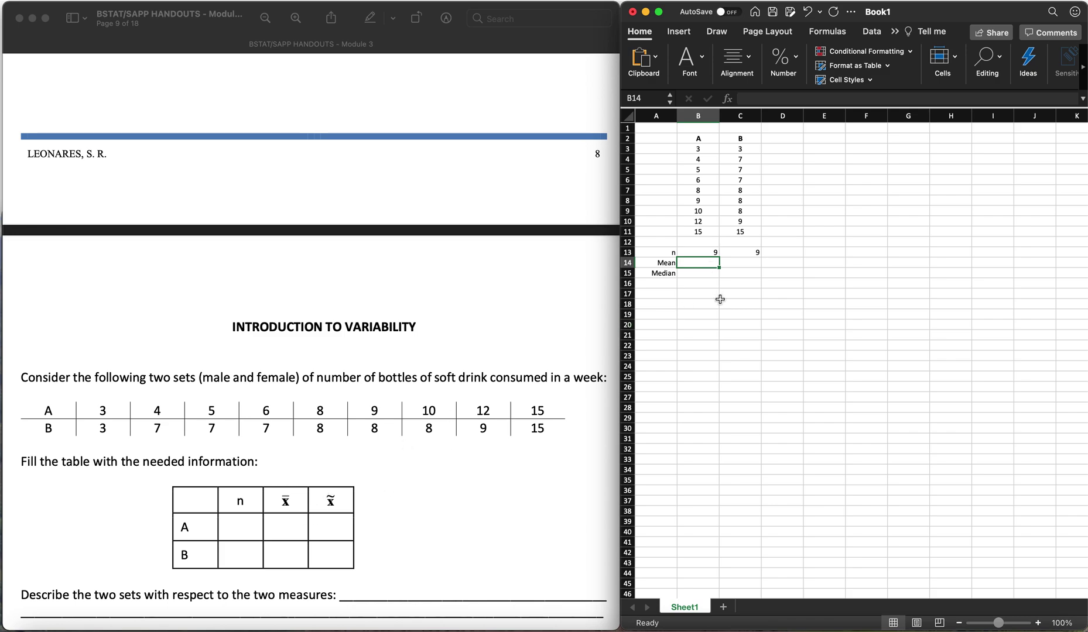
type("=AV")
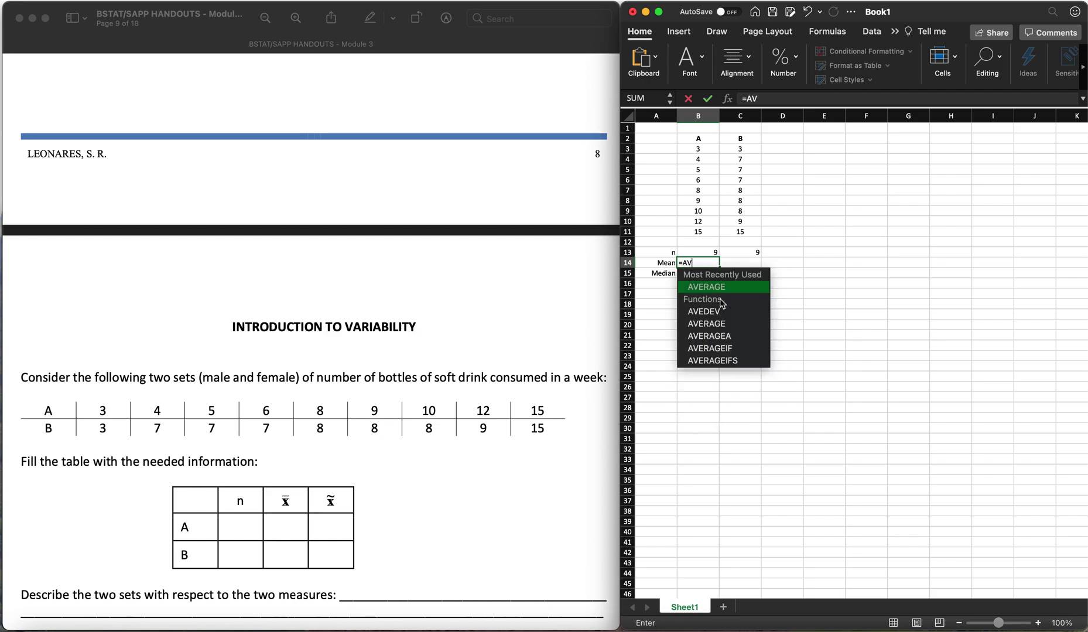
type("ERAGE(")
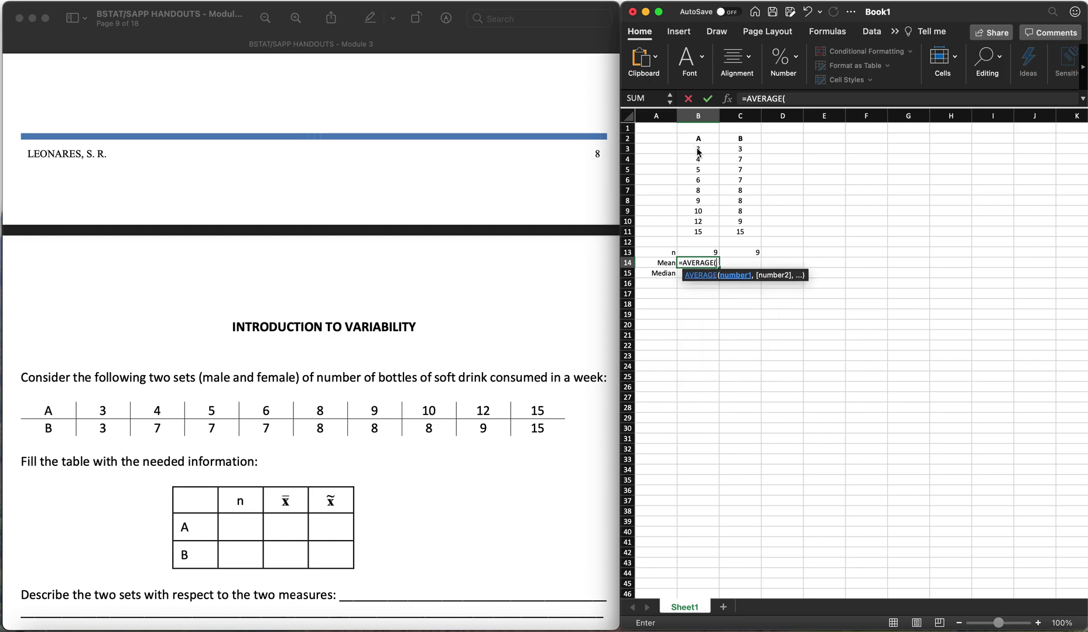
left_click_drag(698, 148, 703, 235)
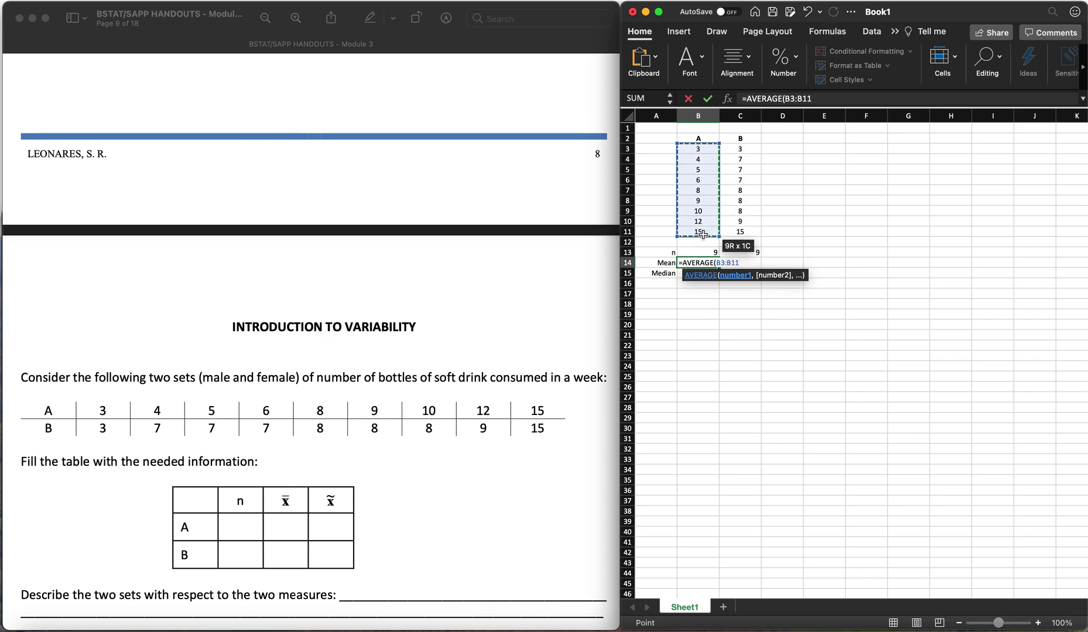
key("Return")
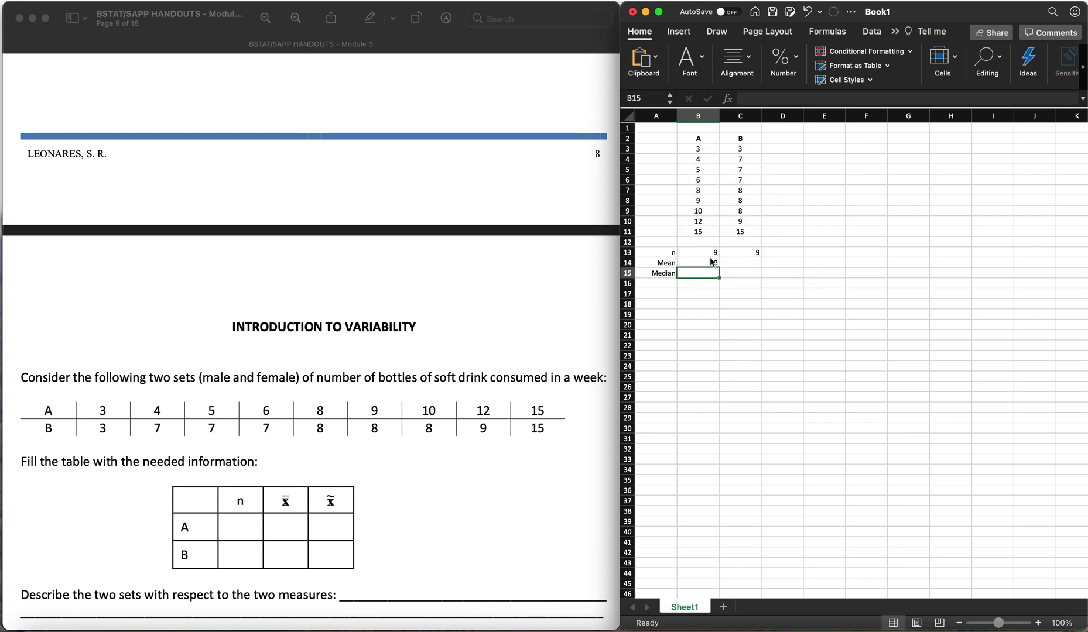
Fill the average formula from B14 across to C14 for the mean of set B.
left_click(712, 261)
left_click_drag(719, 267, 755, 270)
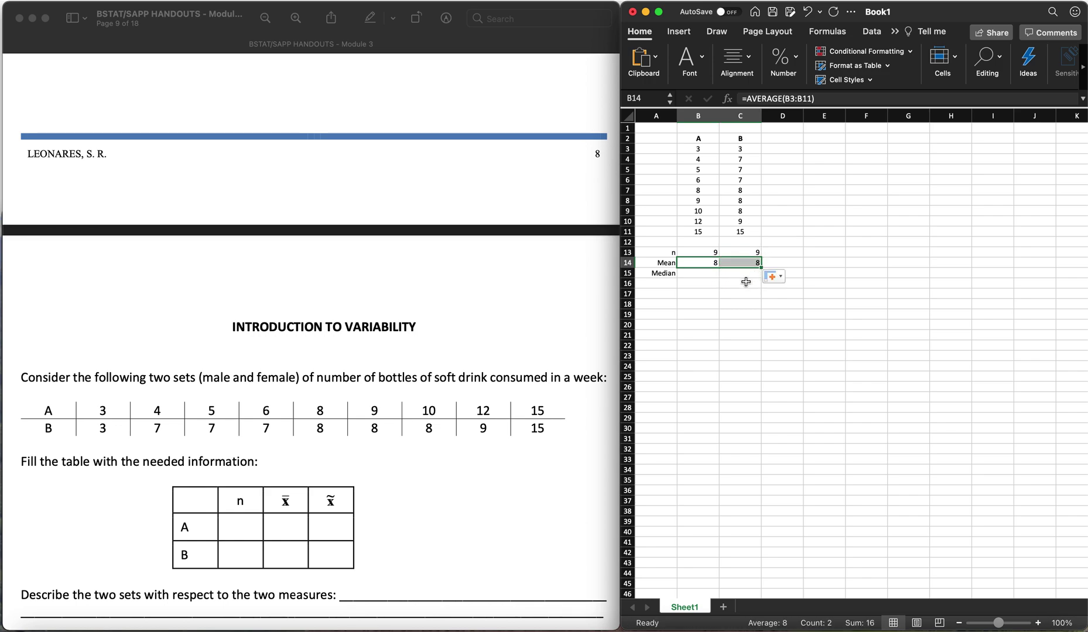
left_click(746, 282)
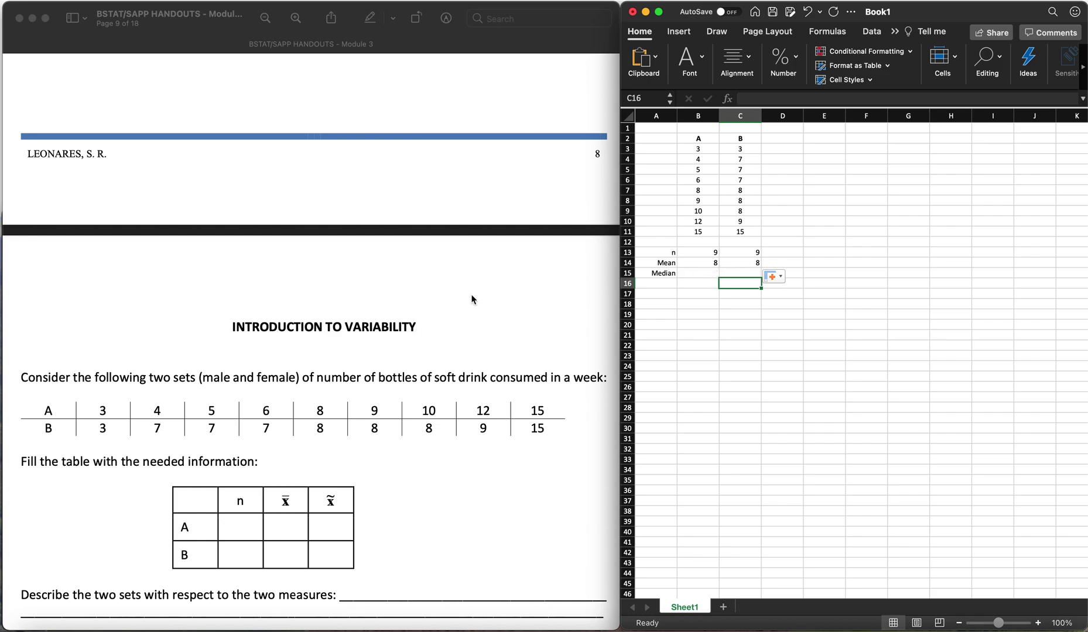
Enter the formula =MEDIAN(B3:B11) in cell B15 as the median of set A.
left_click(688, 273)
type("=")
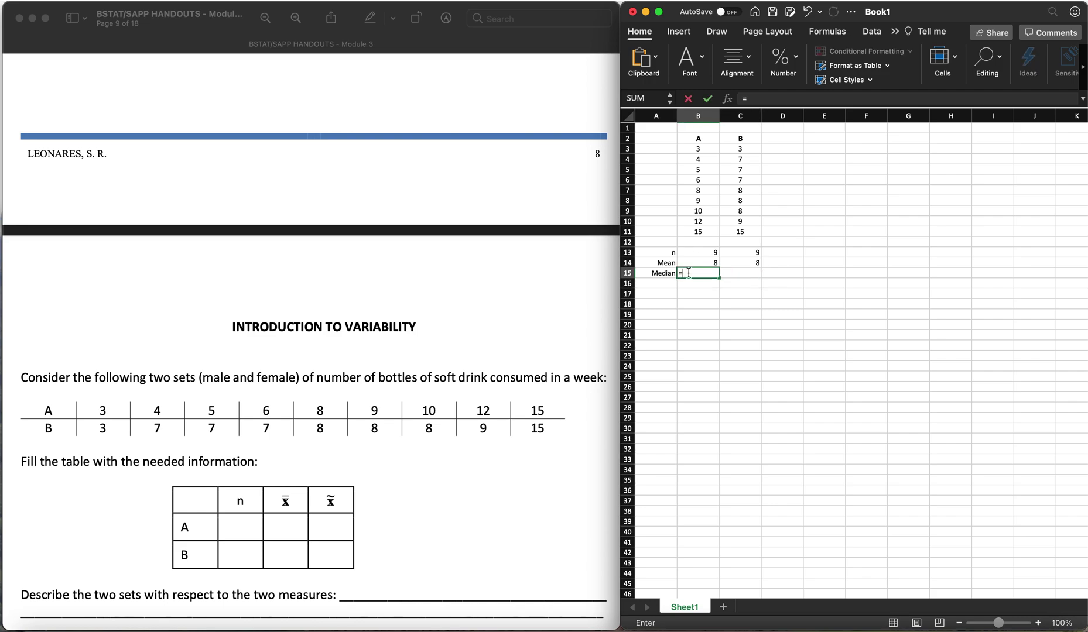
type("MEDIAN(")
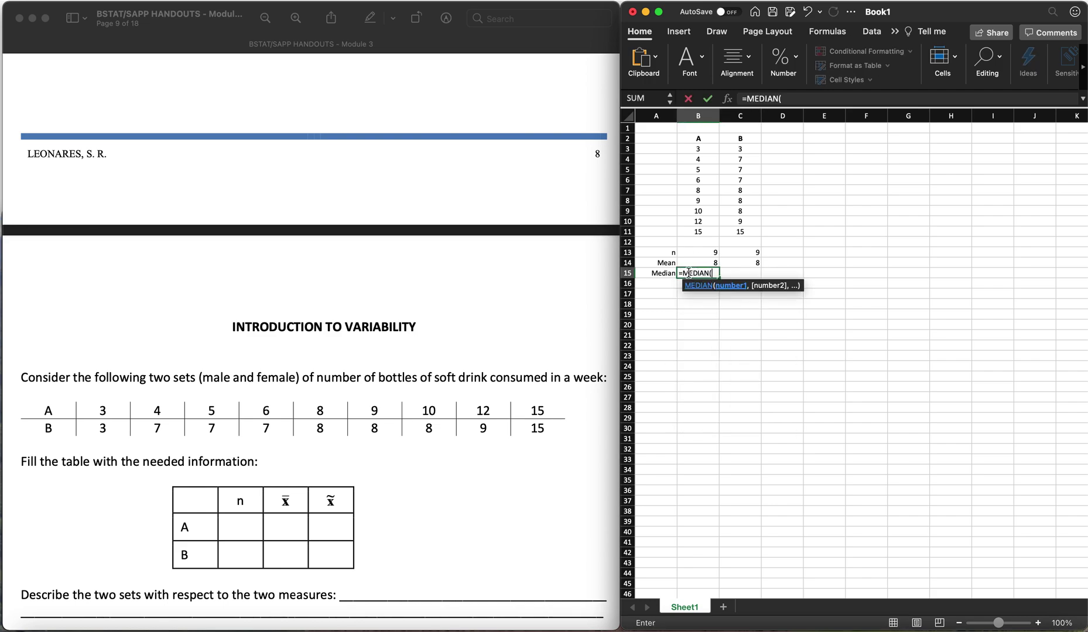
left_click_drag(698, 138, 700, 229)
type(")")
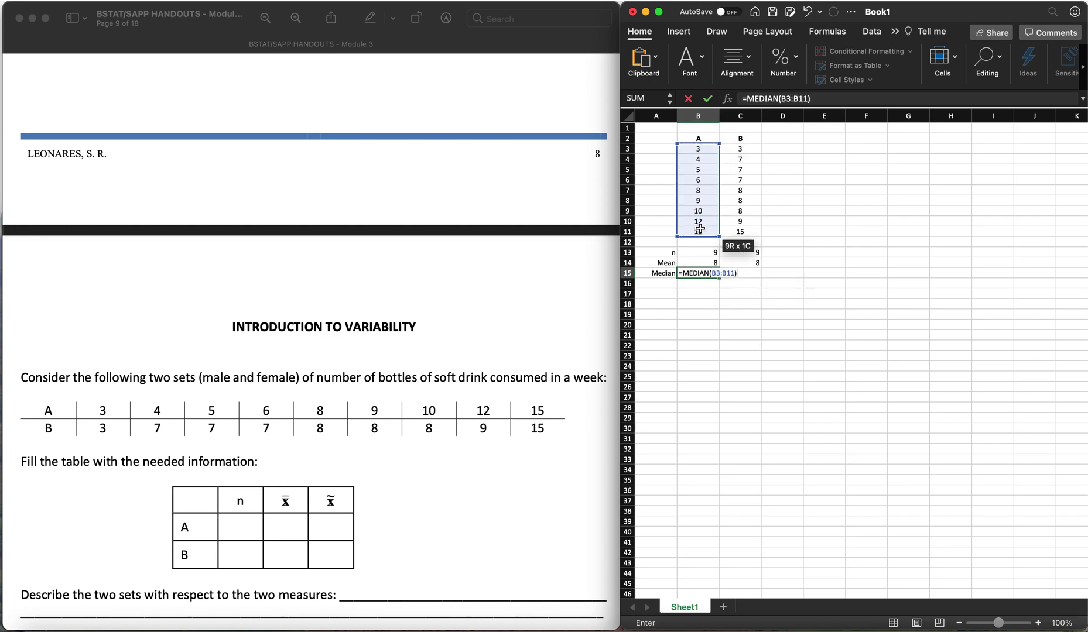
key("Return")
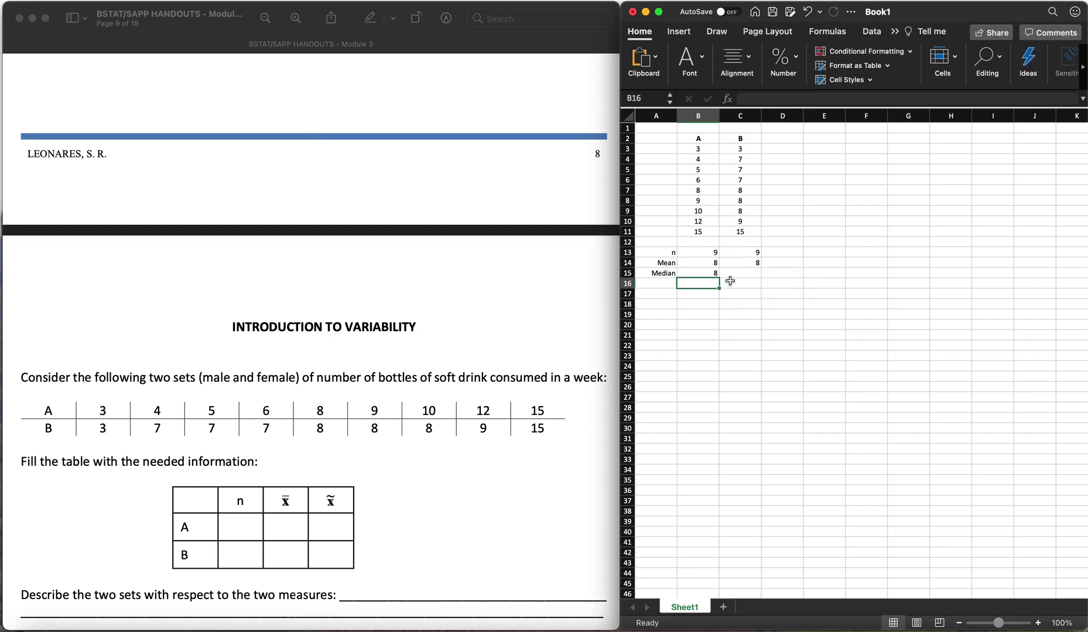
Fill the median formula from B15 across to C15 for the median of set B.
left_click(710, 273)
left_click_drag(719, 279, 756, 278)
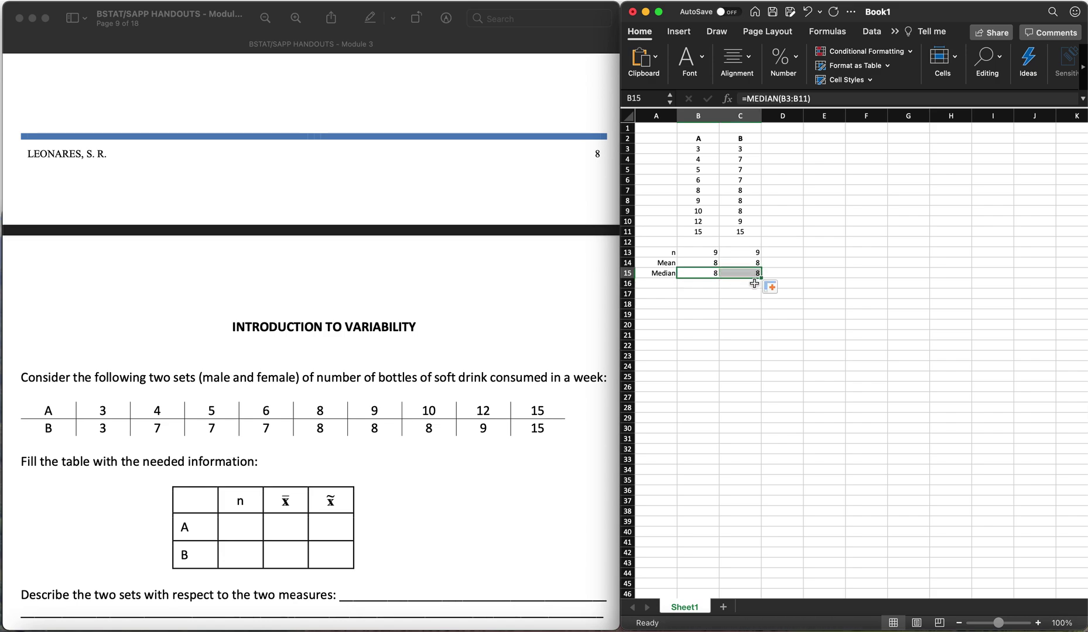
left_click(755, 286)
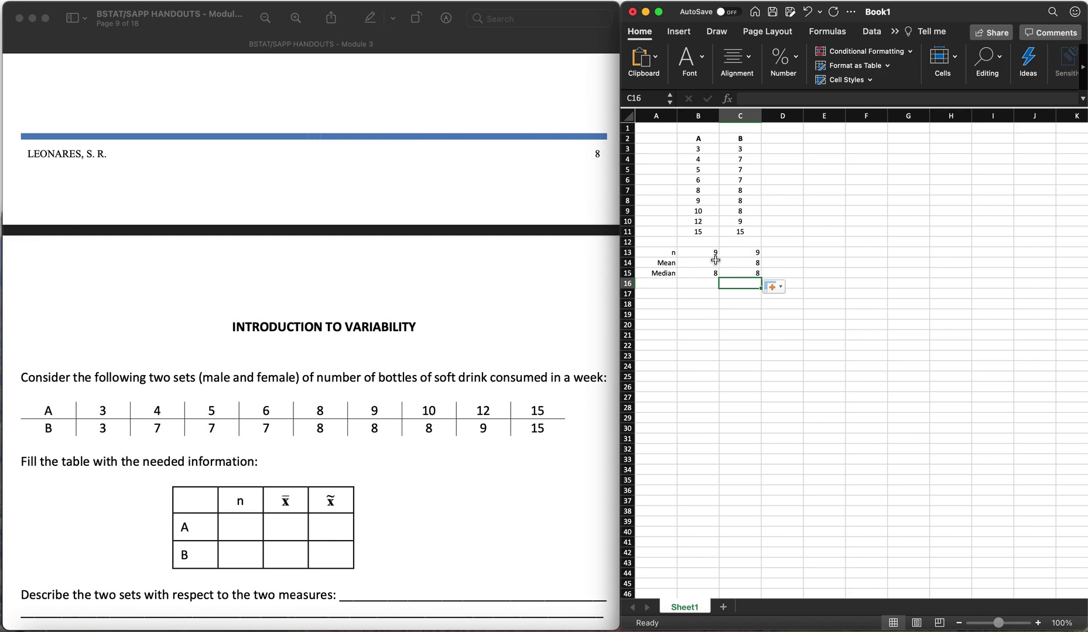
left_click(715, 262)
left_click(738, 265)
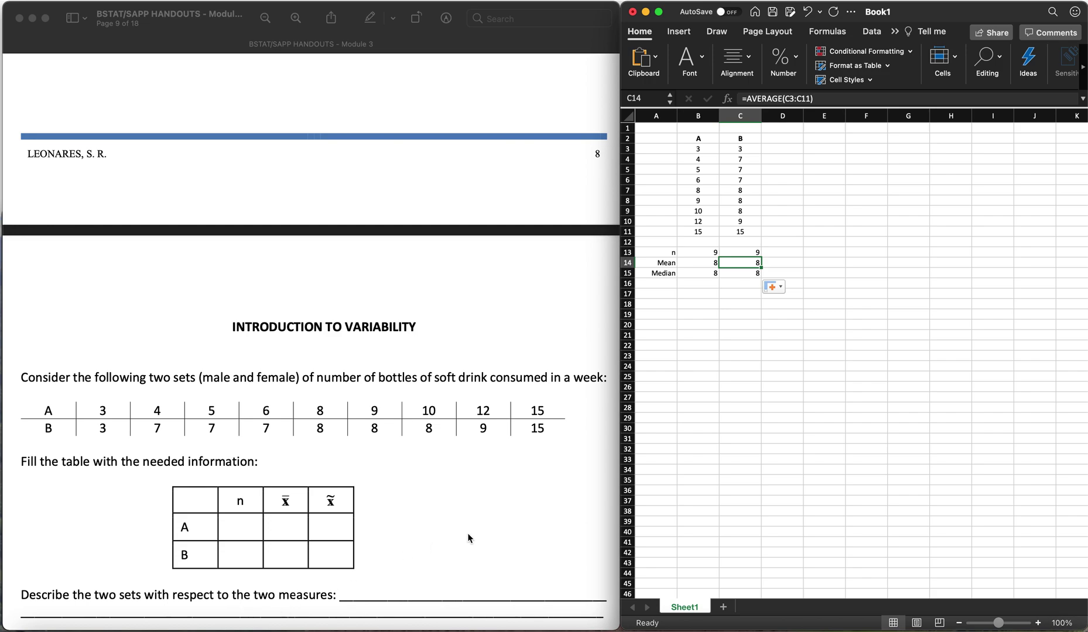
left_click(708, 274)
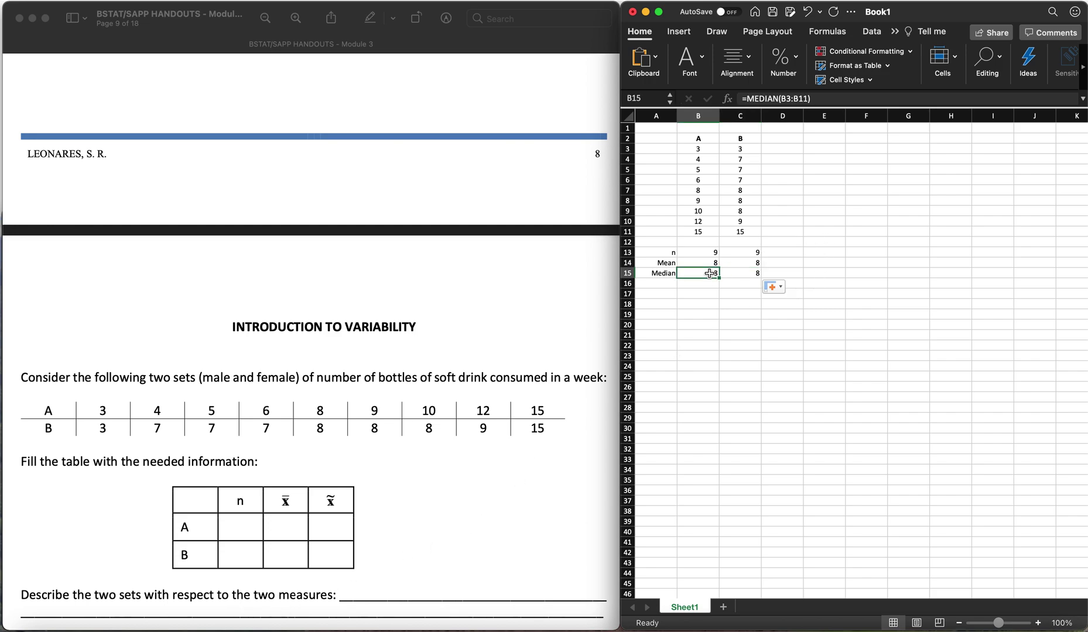
left_click(745, 276)
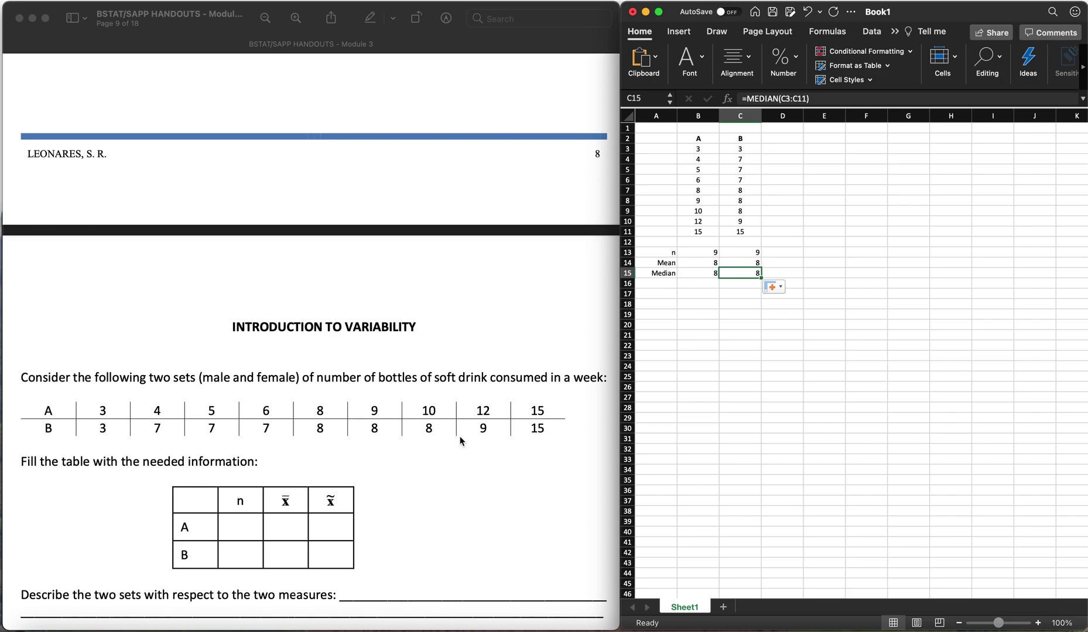
Read the handout's remarks on central location, the dot plot of sets A and B, and the Range section under Measures of Variation.
scroll(460, 436, "down", 5)
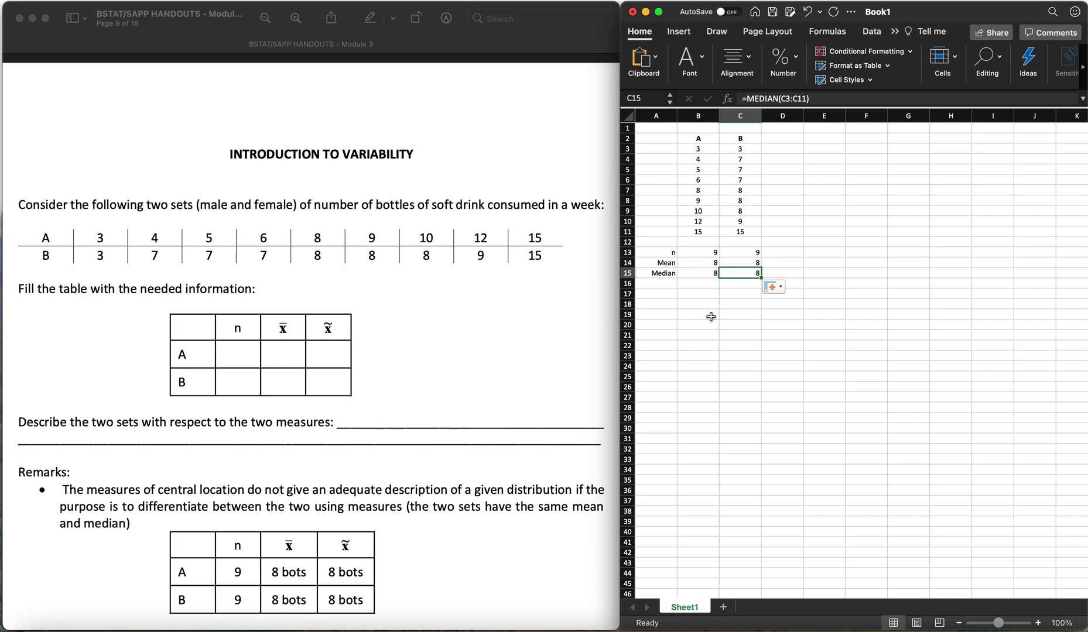
scroll(328, 503, "down", 2)
scroll(326, 501, "down", 4)
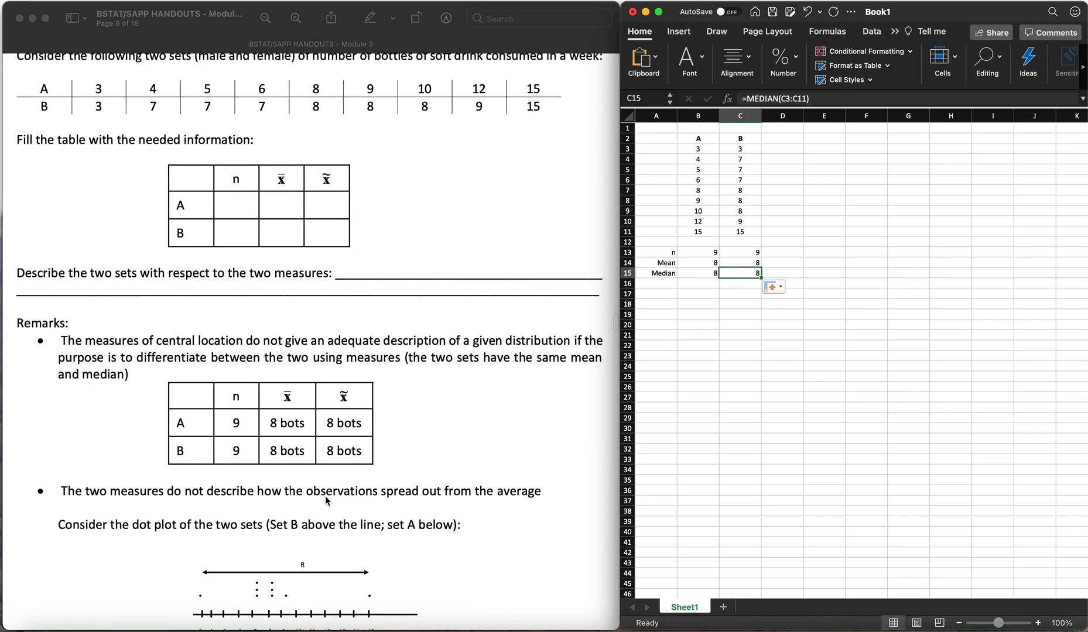
scroll(326, 497, "down", 1)
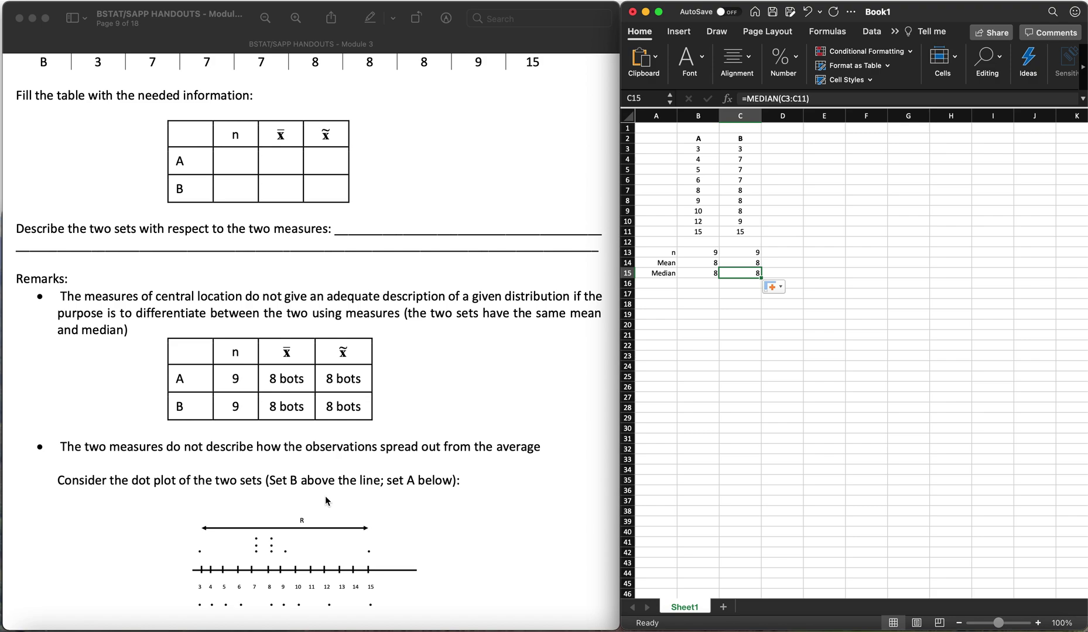
left_click(712, 262)
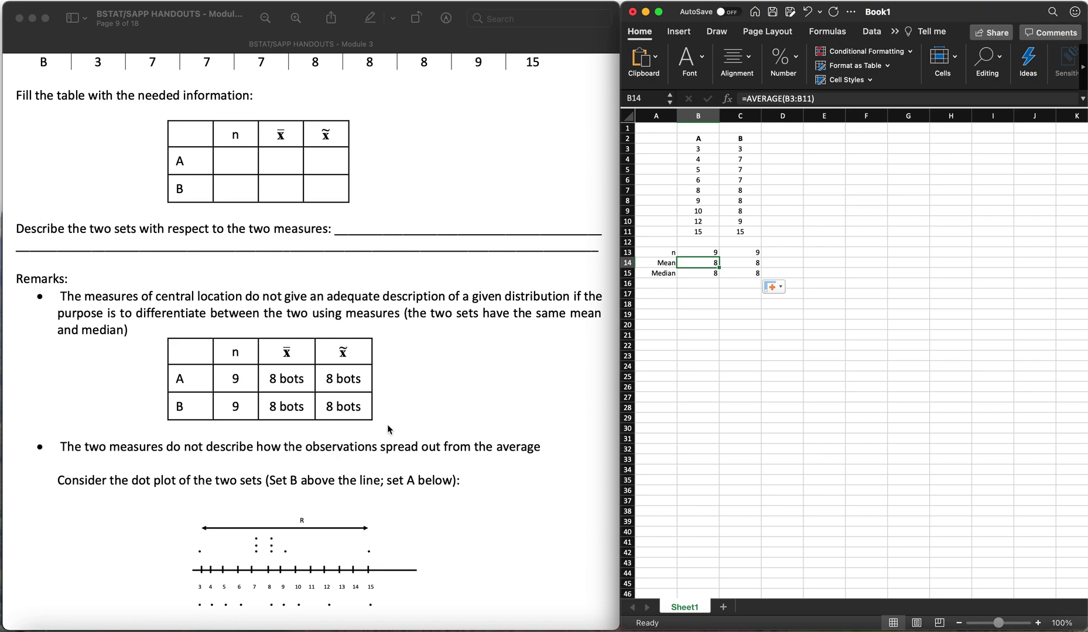
scroll(288, 519, "down", 3)
scroll(289, 544, "up", 3)
scroll(312, 593, "down", 4)
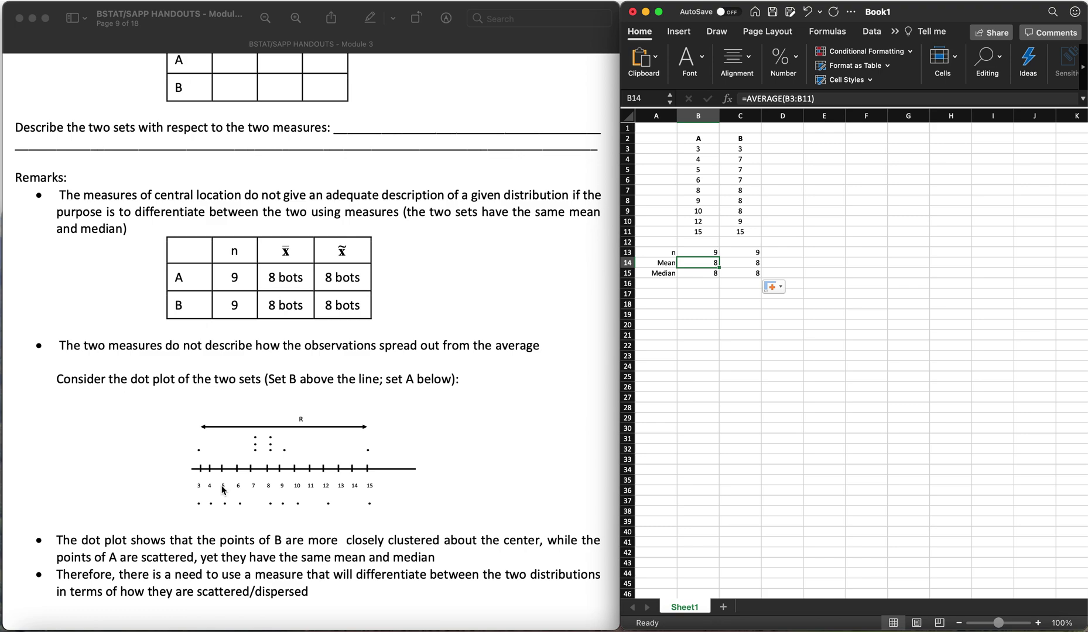
scroll(222, 490, "down", 15)
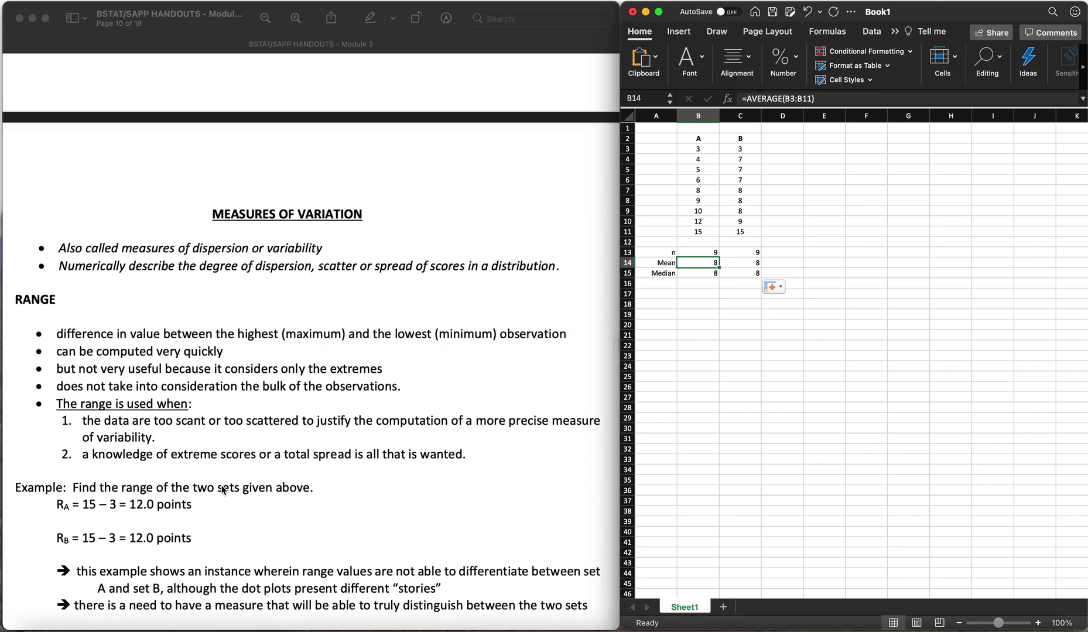
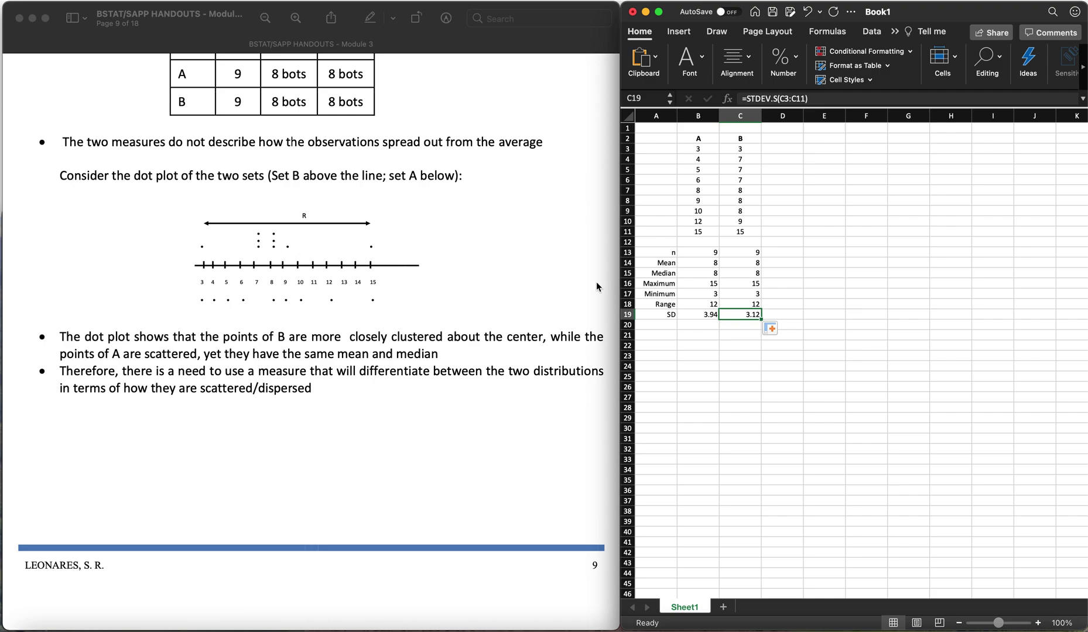
Review the handout's standard deviation formulas, the quiz score example and the worked example for sets A and B.
scroll(436, 441, "down", 15)
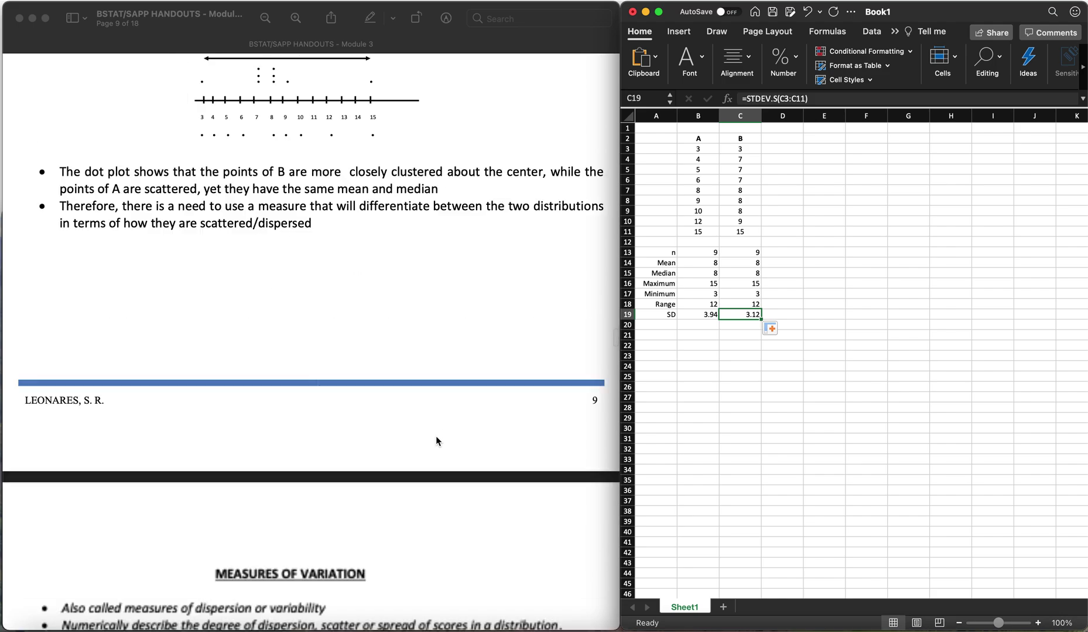
scroll(437, 440, "down", 20)
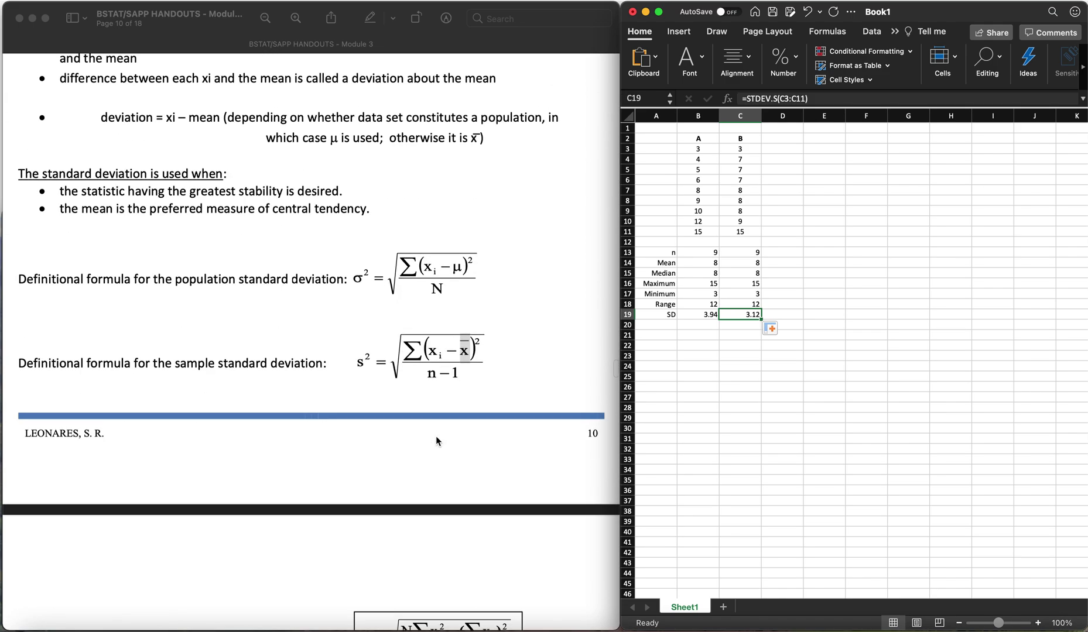
scroll(436, 441, "down", 10)
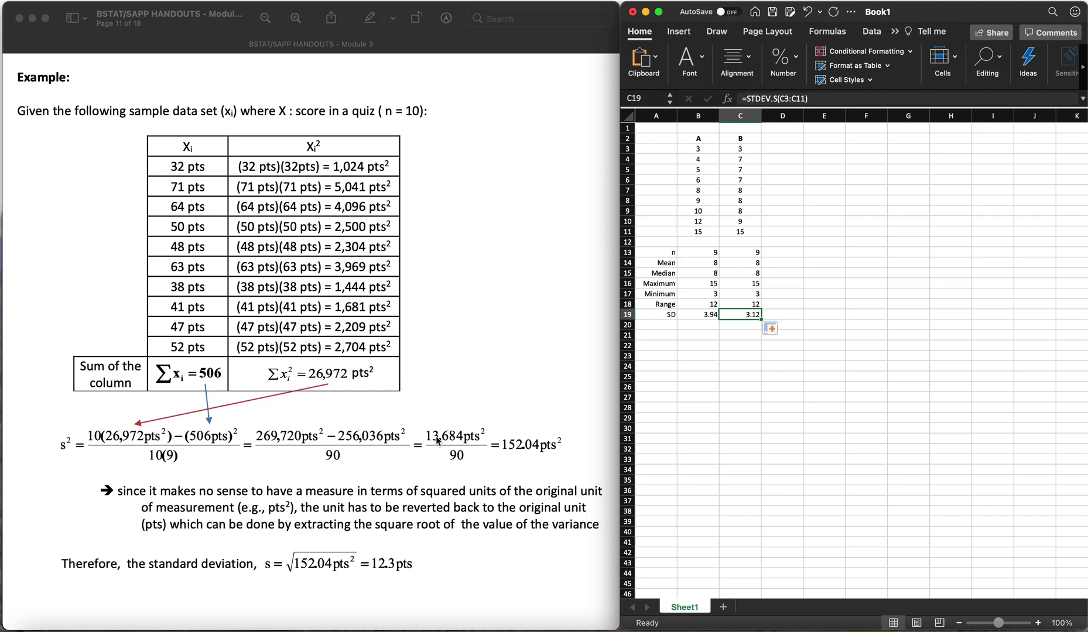
scroll(438, 440, "down", 10)
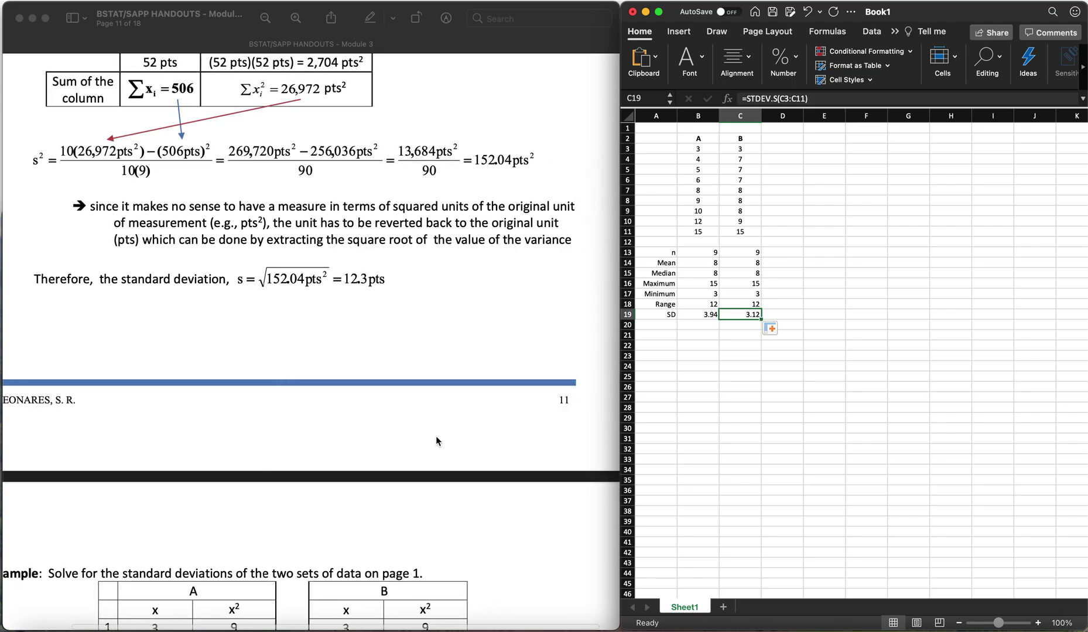
scroll(436, 440, "down", 9)
scroll(436, 440, "down", 6)
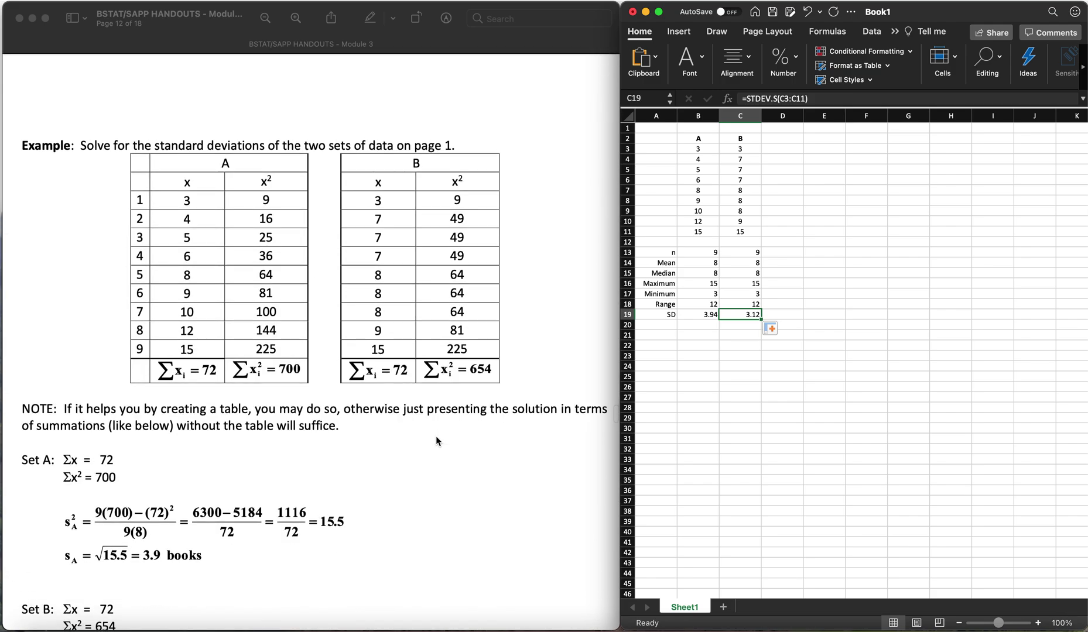
scroll(437, 440, "up", 2)
scroll(436, 440, "down", 3)
scroll(437, 440, "up", 2)
scroll(436, 440, "up", 9)
scroll(437, 440, "down", 13)
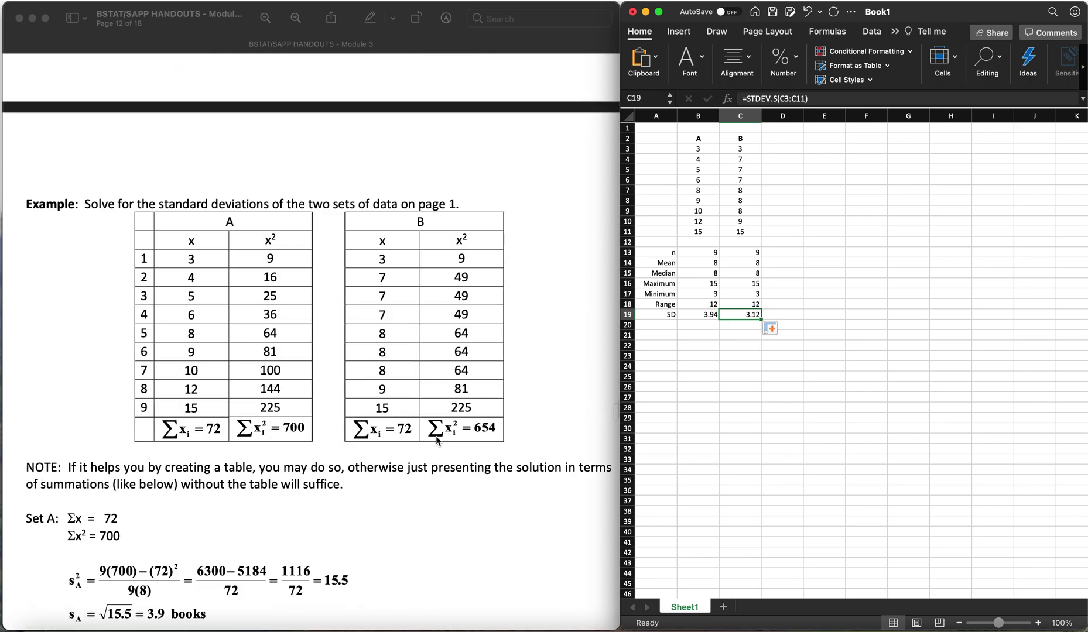
scroll(436, 438, "up", 1)
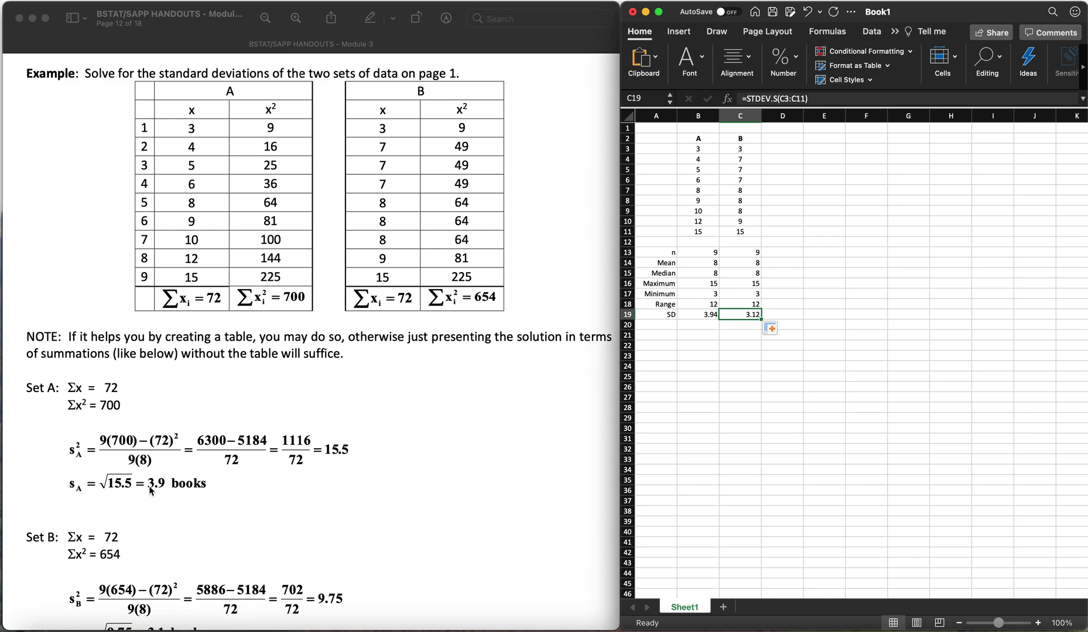
Compare the standard deviations in B19 and C19 with the handout's worked solutions for sets A and B.
left_click(713, 317)
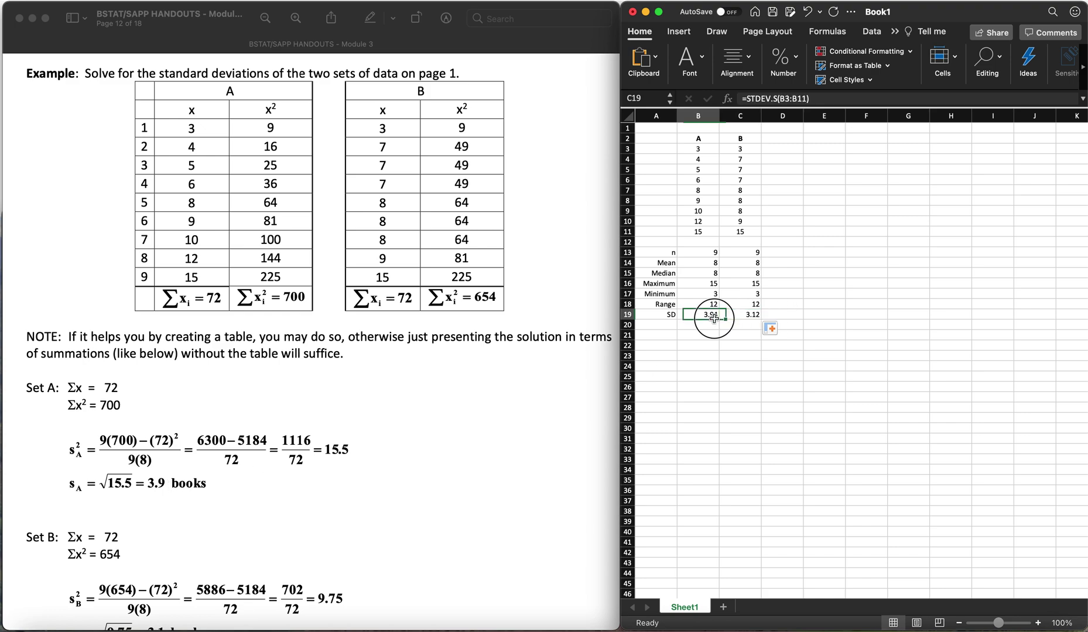
scroll(450, 506, "down", 4)
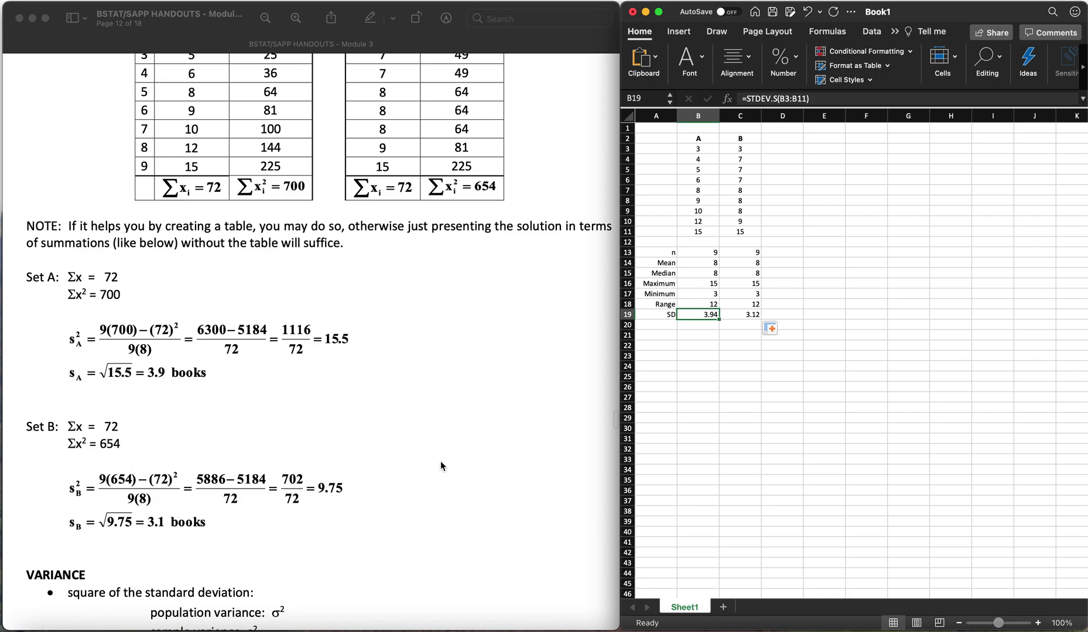
left_click(756, 316)
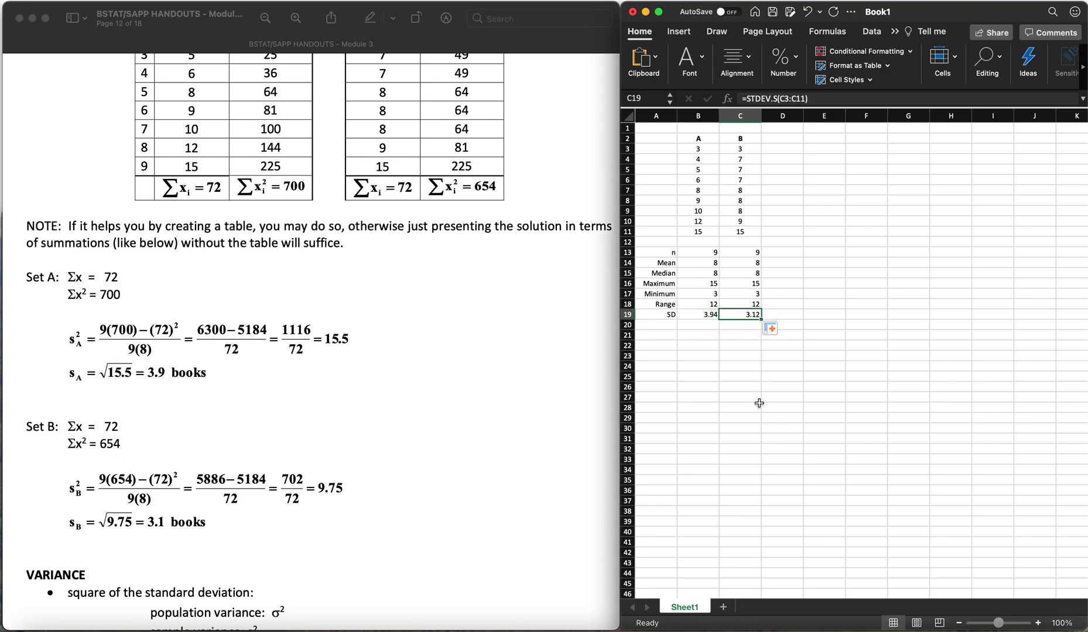
scroll(443, 514, "up", 4)
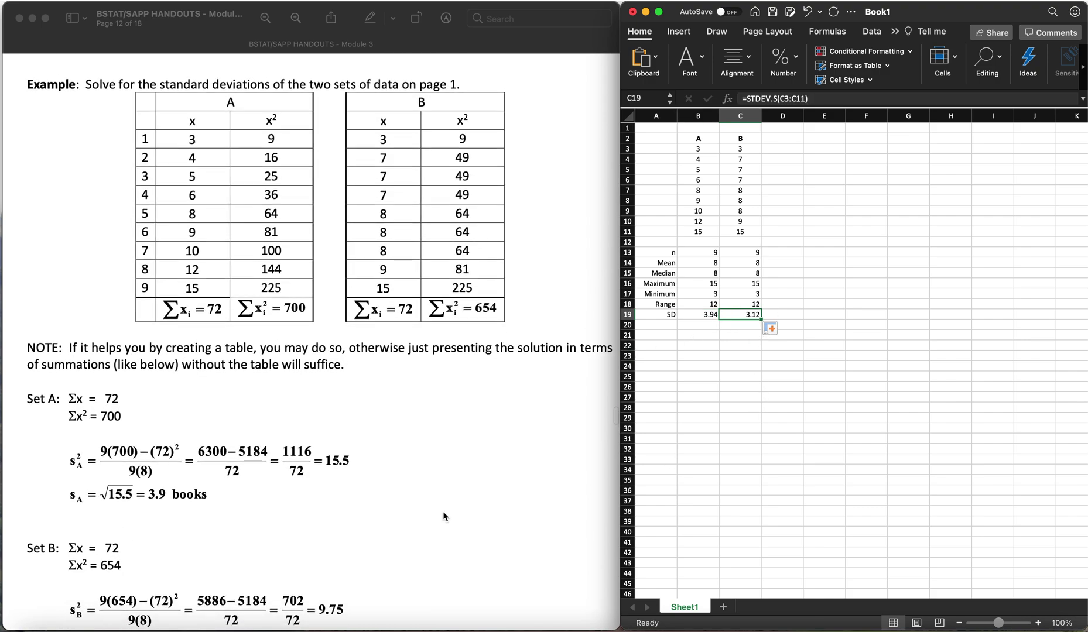
scroll(443, 516, "down", 1)
scroll(444, 513, "down", 2)
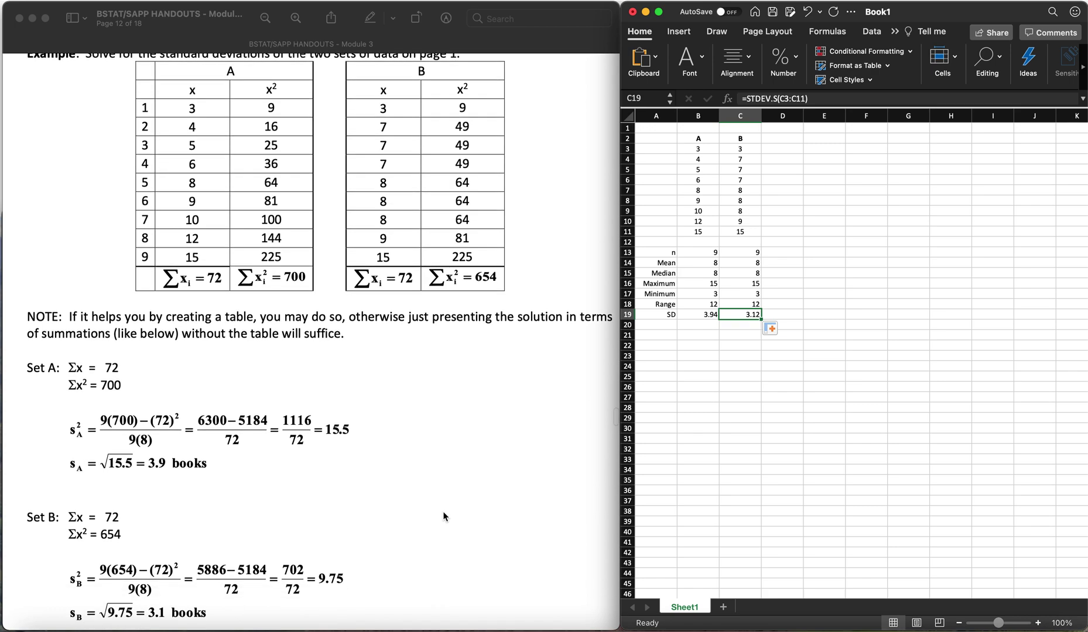
scroll(443, 513, "up", 1)
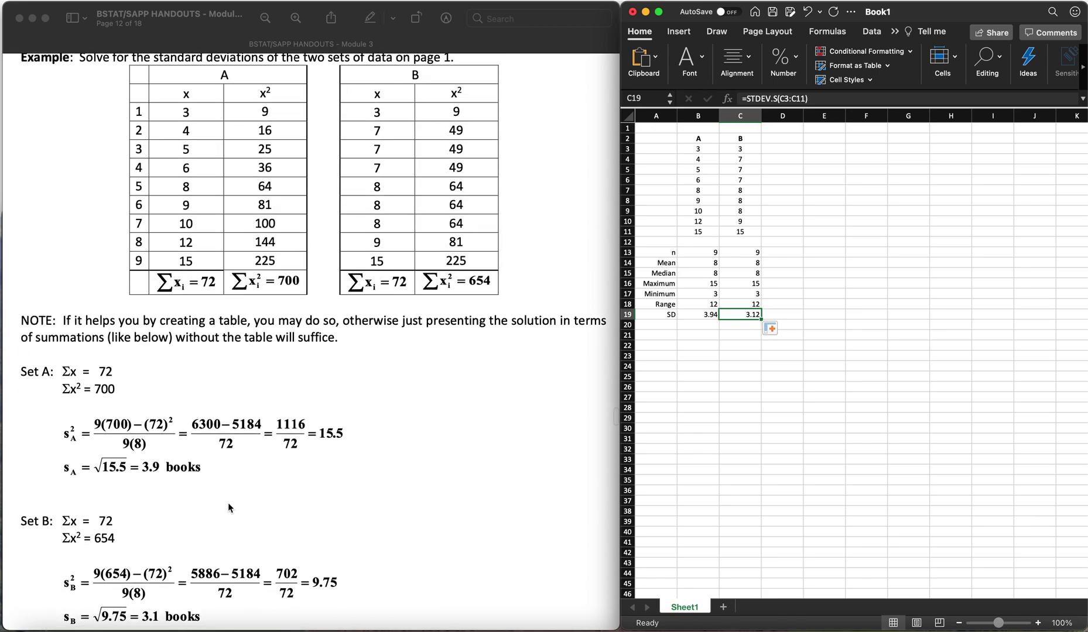
Return to the handout's quiz score example with n = 10 and enter a bold, centred heading X in cell E2 for its data.
left_click(204, 456)
left_click(316, 514)
scroll(459, 565, "up", 1)
scroll(461, 571, "up", 10)
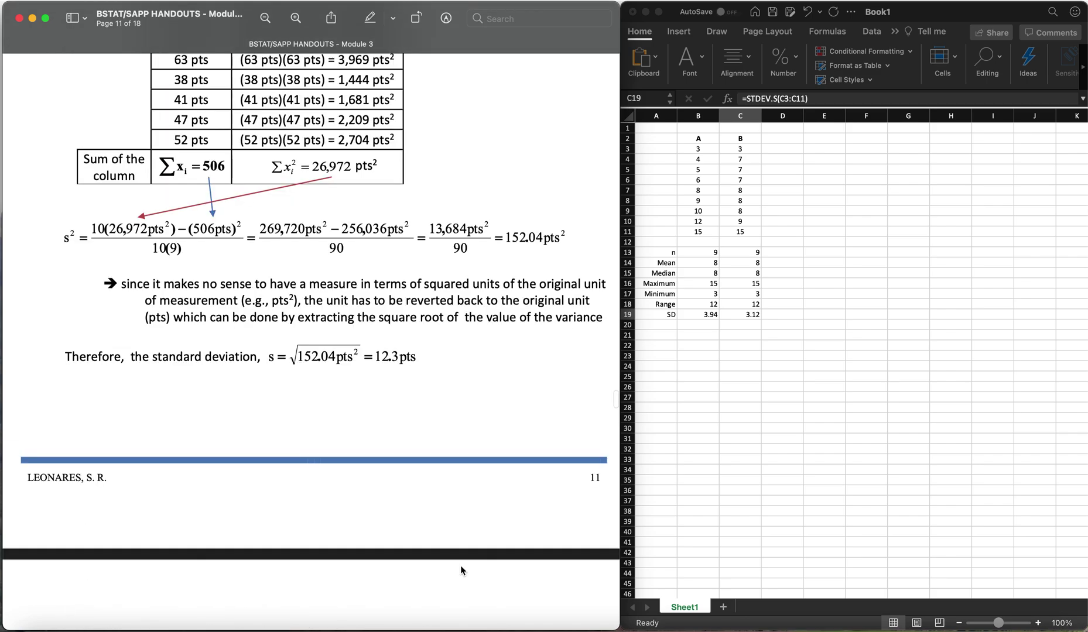
scroll(461, 571, "up", 3)
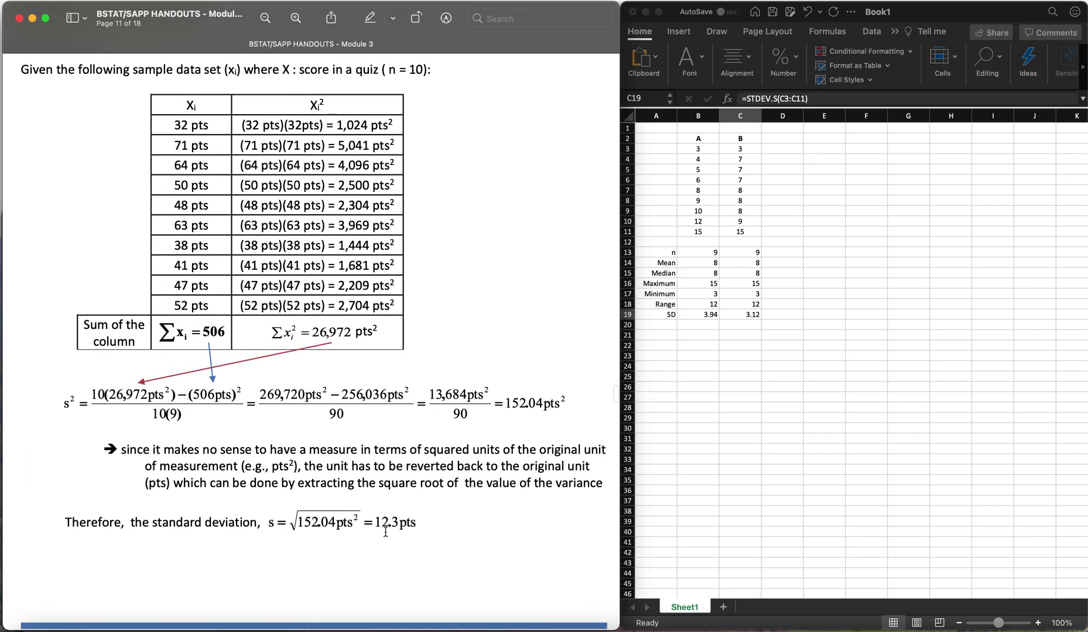
scroll(443, 513, "up", 2)
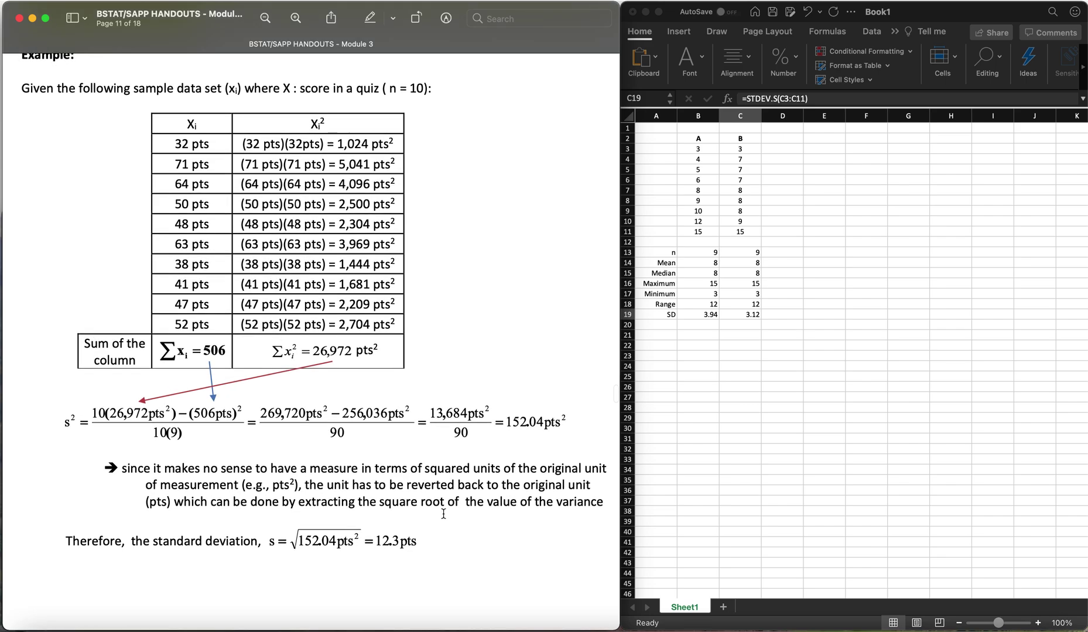
left_click(839, 145)
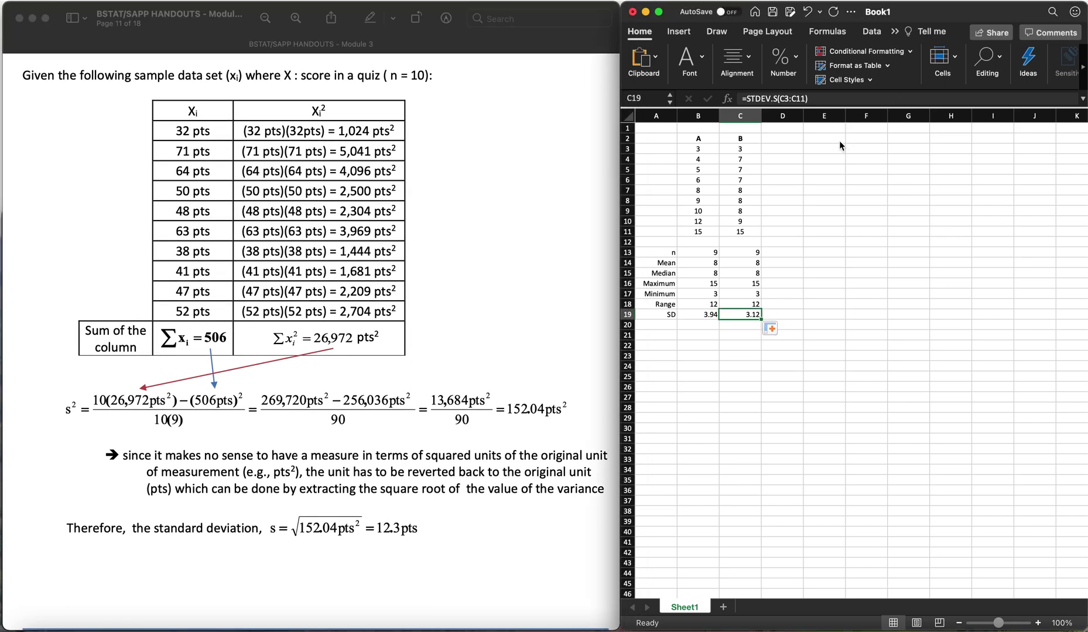
left_click(839, 142)
type("X")
key("Return")
left_click(839, 141)
left_click(748, 58)
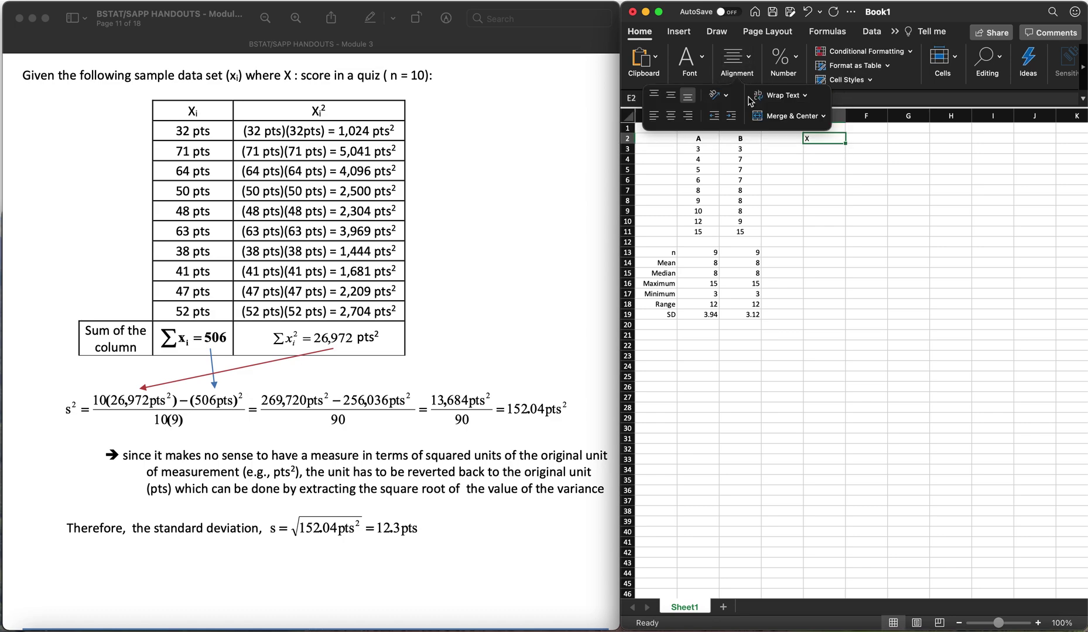
left_click(812, 153)
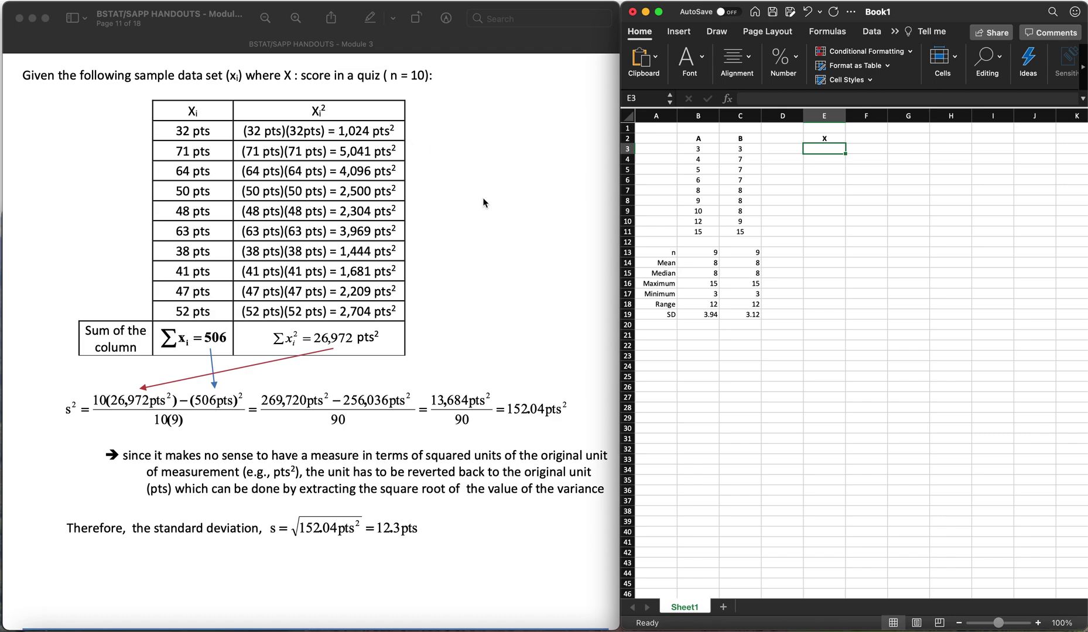
Enter the quiz scores 32, 71, 64, 50, 48, 63, 38, 41, 47 and 52 in cells E3 to E12.
type("32")
key("Return")
type("71")
key("Return")
type("64")
key("Return")
type("50")
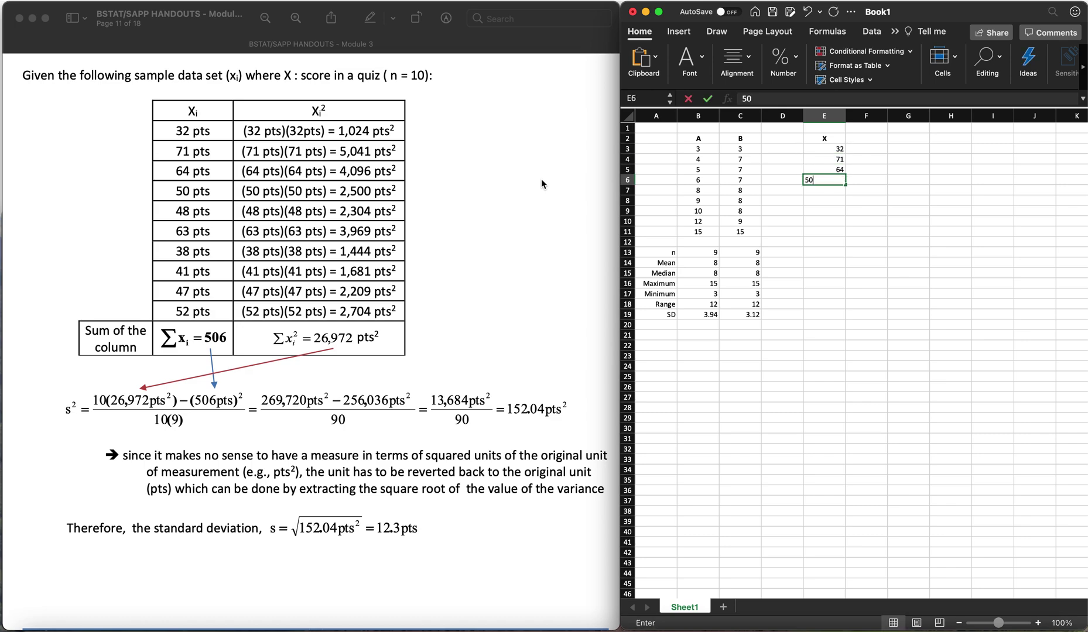
key("Return")
type("48")
key("Return")
type("63")
key("Return")
type("38")
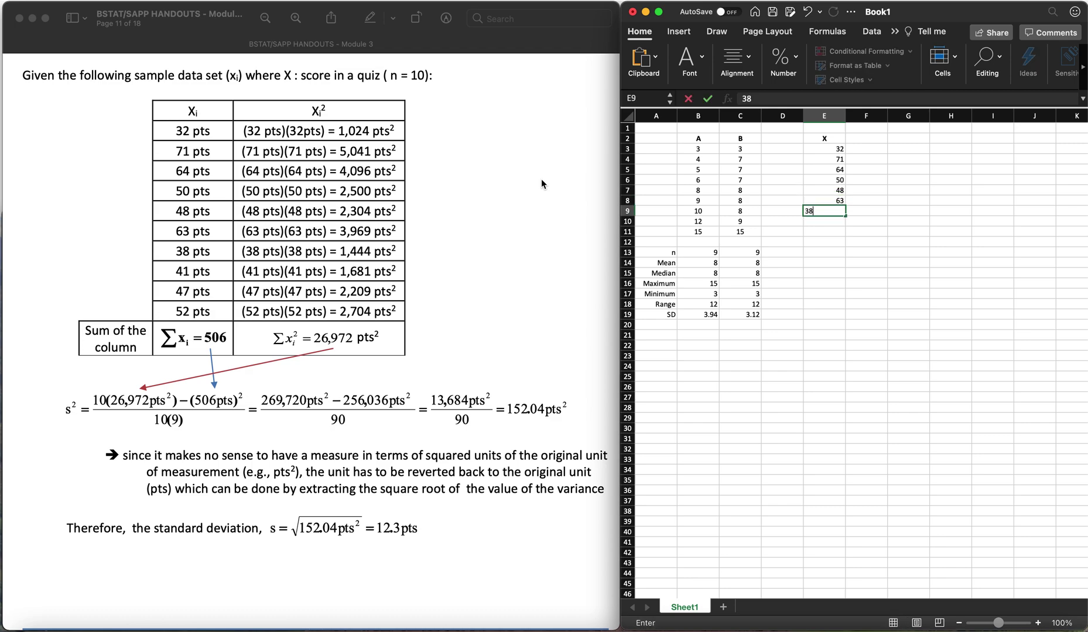
key("Return")
type("41")
key("Return")
type("47")
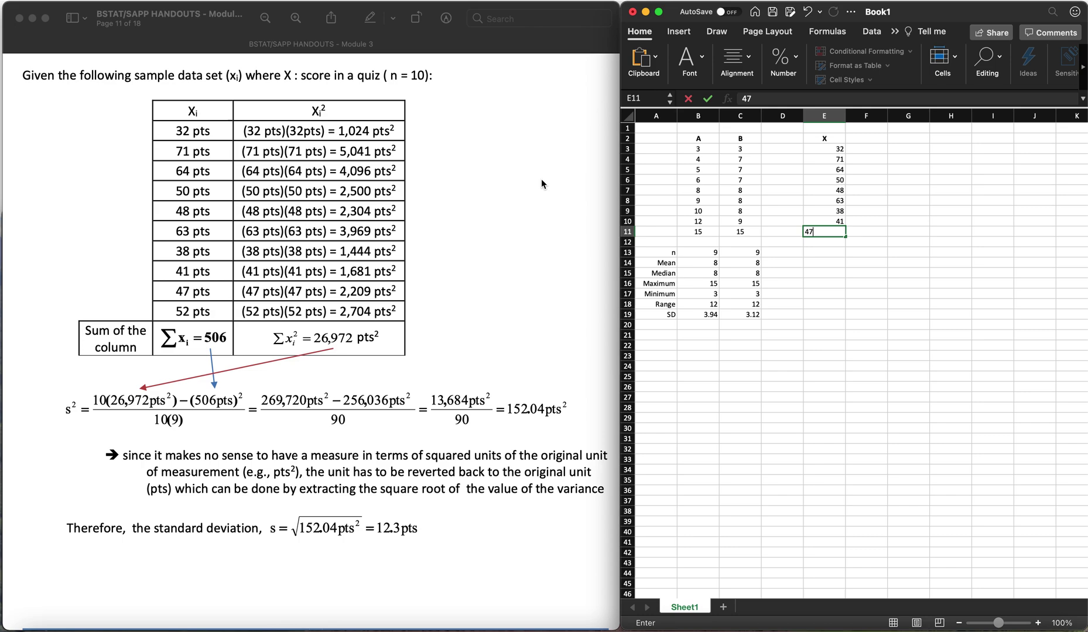
key("Return")
type("52")
key("Return")
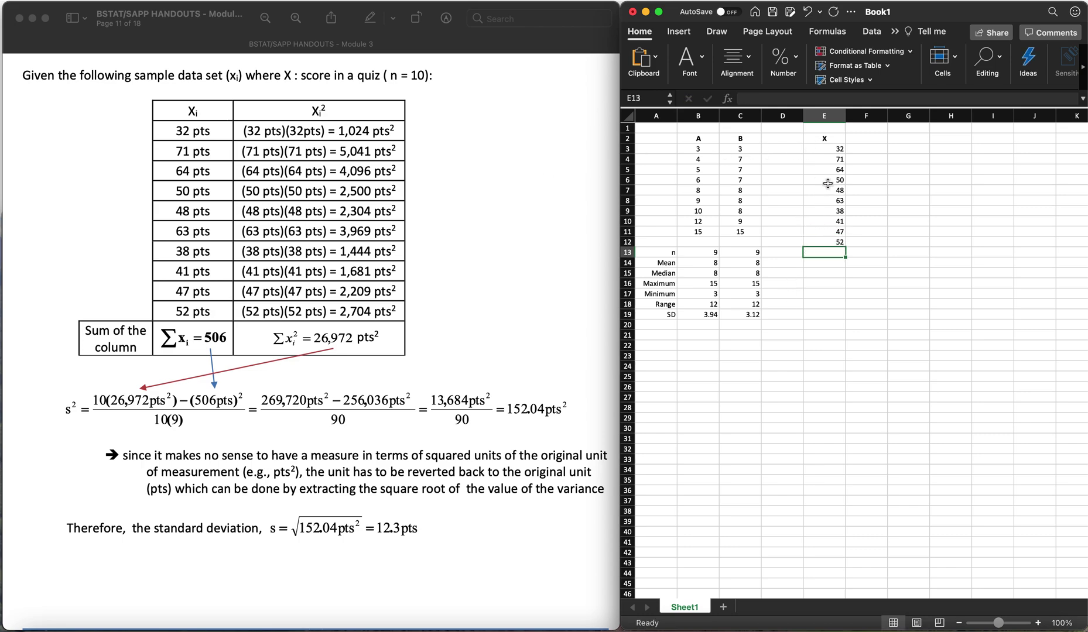
Select the quiz scores in E3:E12 to check their count and sum against the handout.
left_click(840, 149)
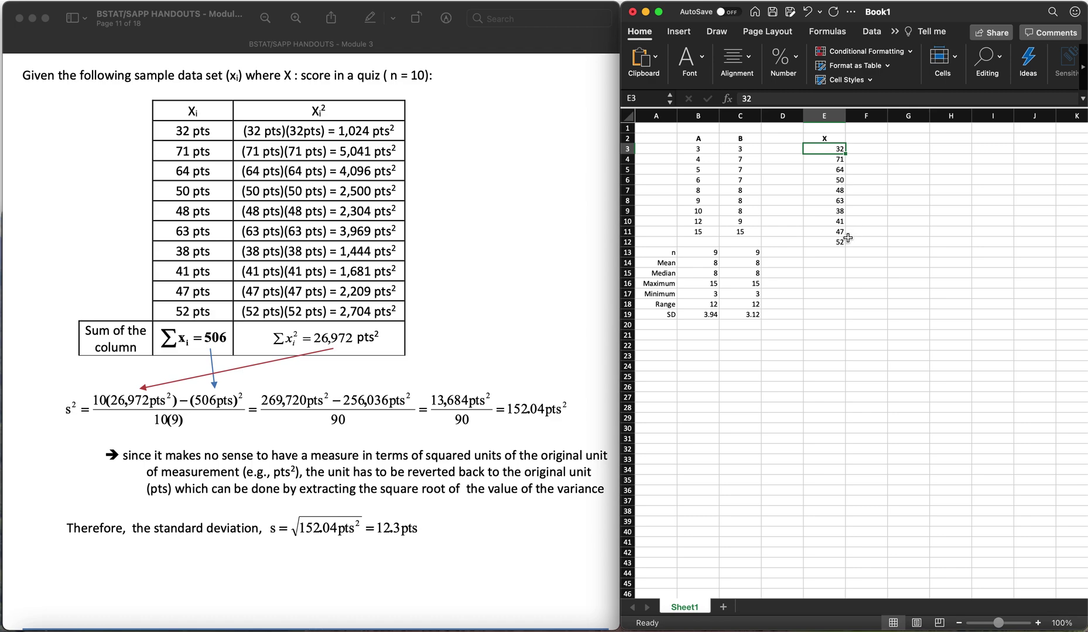
left_click(843, 242, "shift")
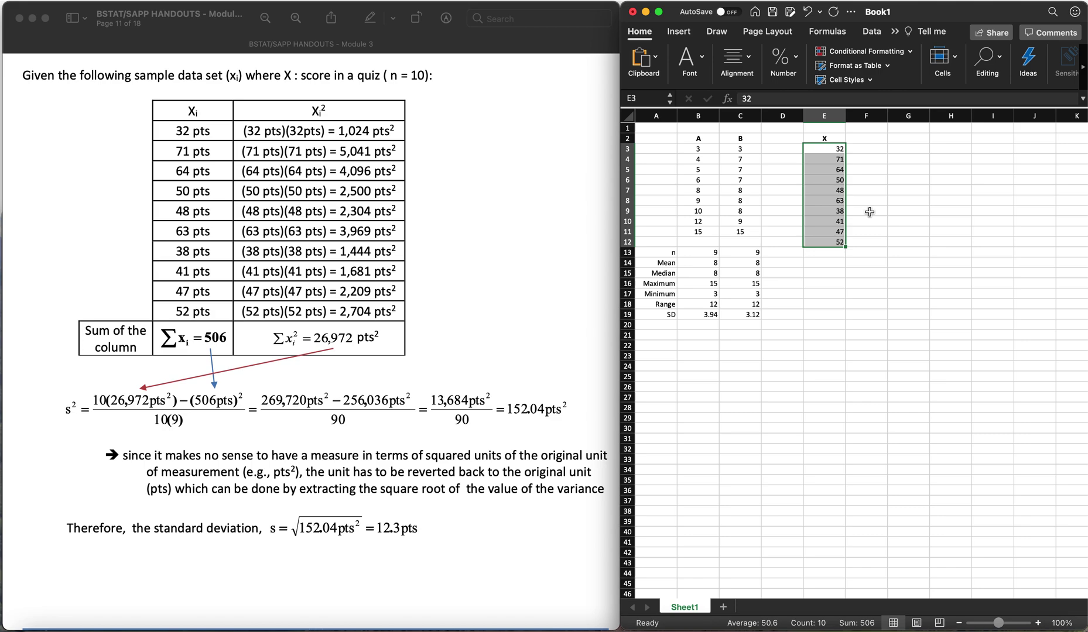
left_click(869, 212)
left_click(835, 153)
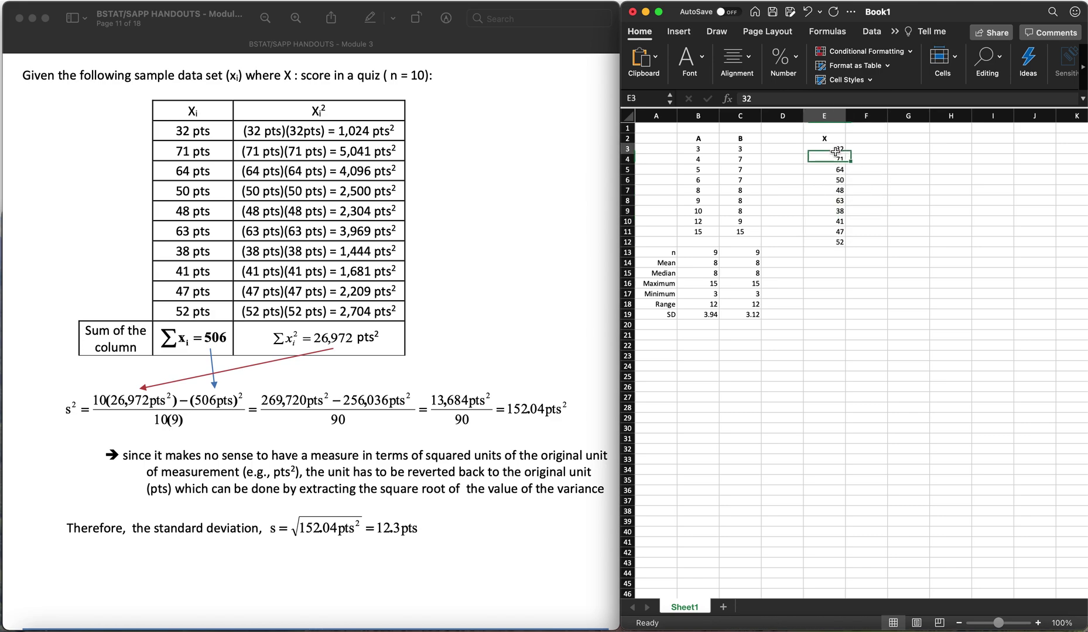
left_click(828, 246, "shift")
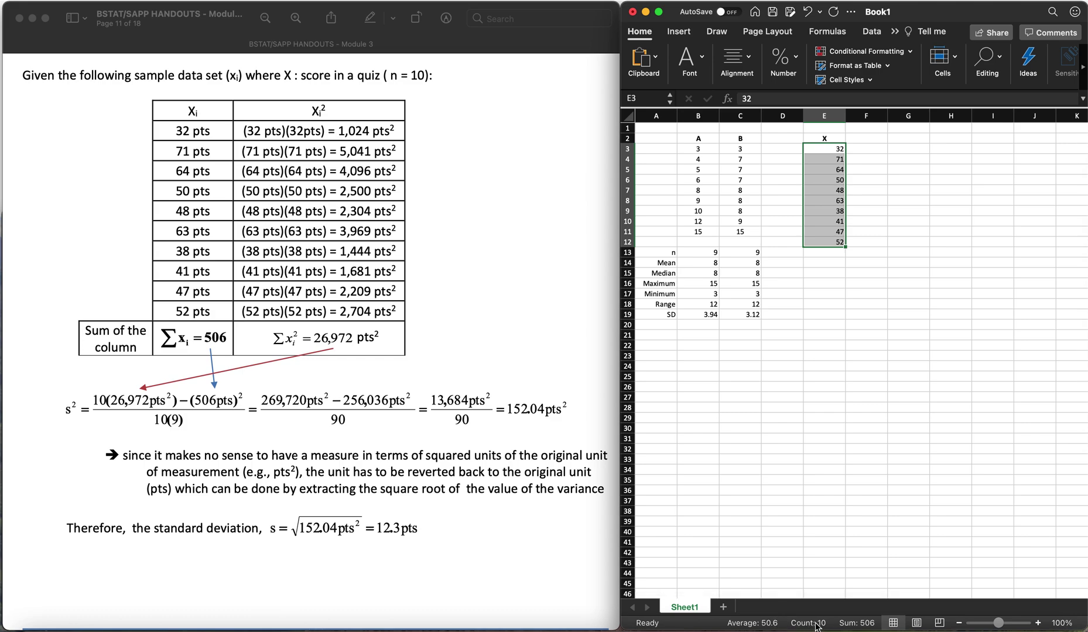
mouse_move(871, 630)
Start the sample standard deviation formula for the quiz scores in cell E19 with =STDEV.S.
left_click(829, 315)
type("=")
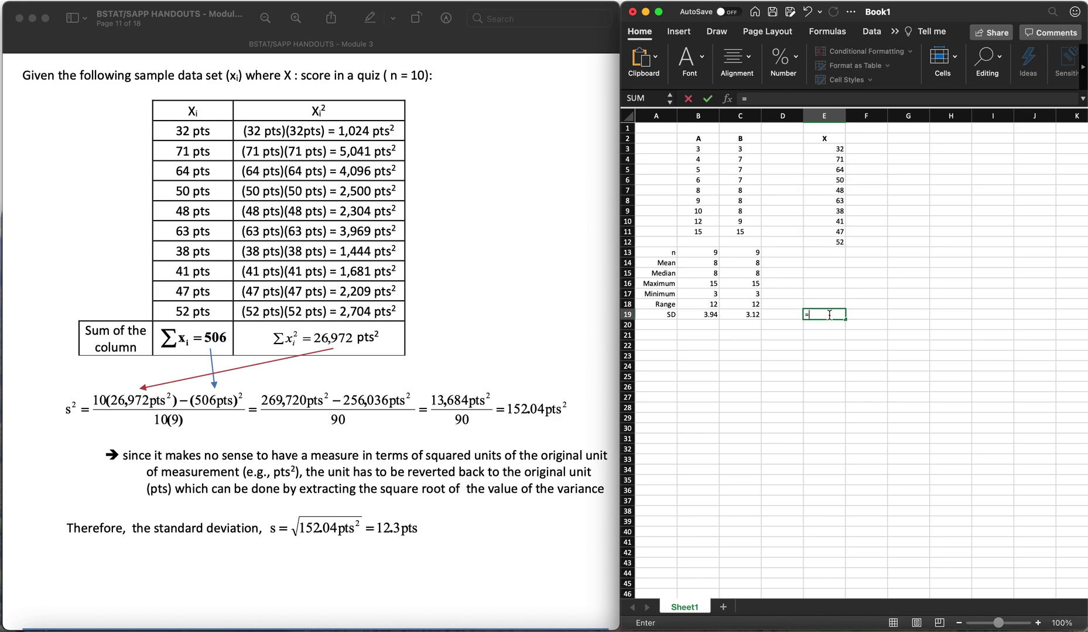
type("STDEV.S")
left_click(829, 154)
left_click_drag(829, 154, 826, 245)
type(")")
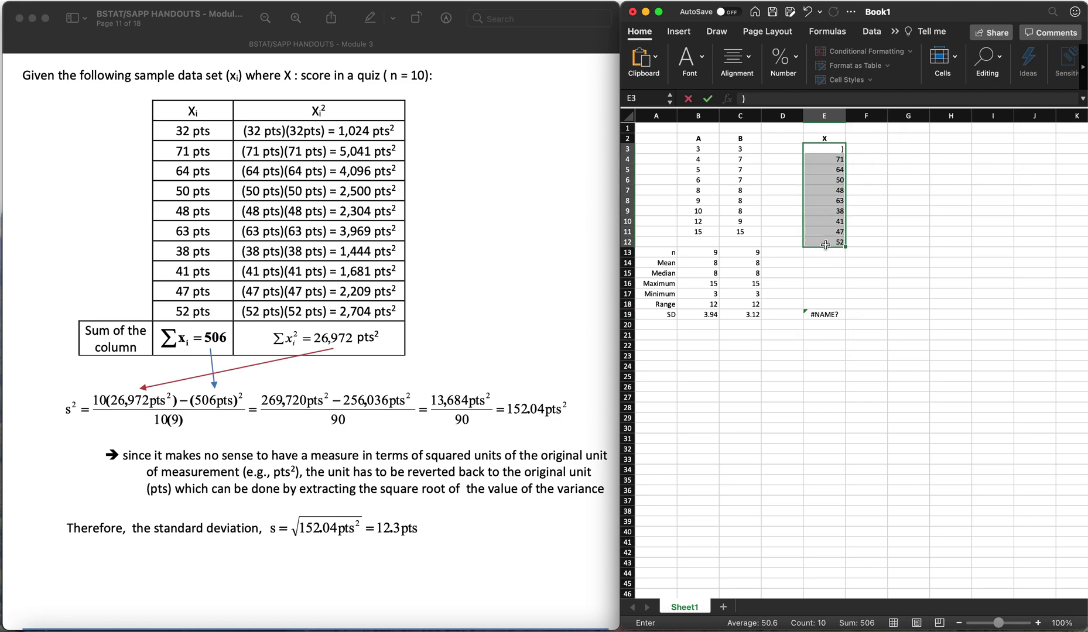
left_click(843, 316)
double_click(843, 316)
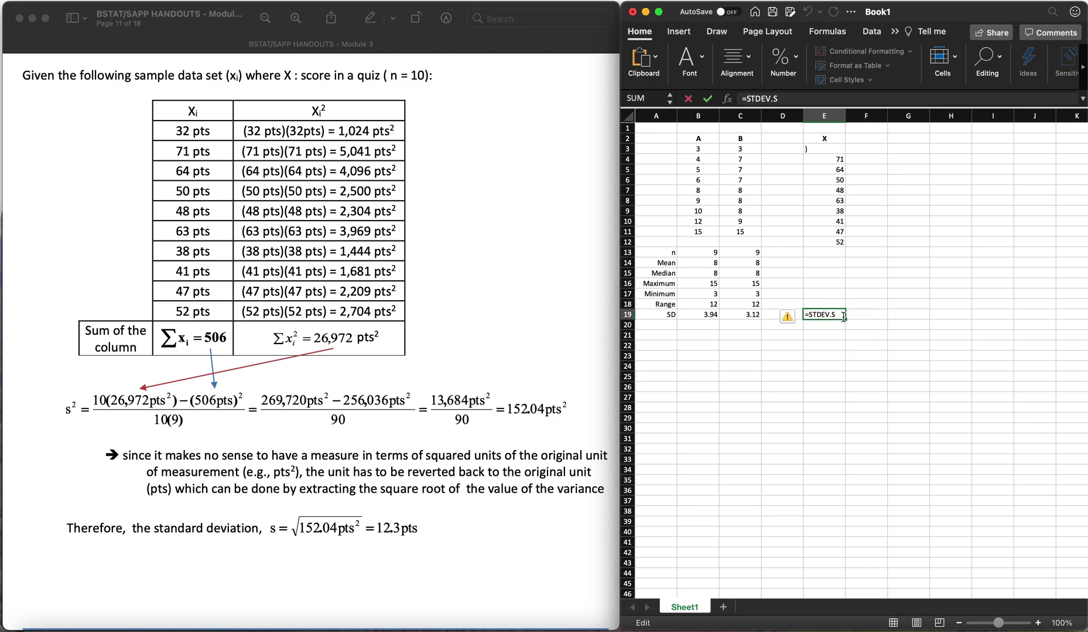
type("(")
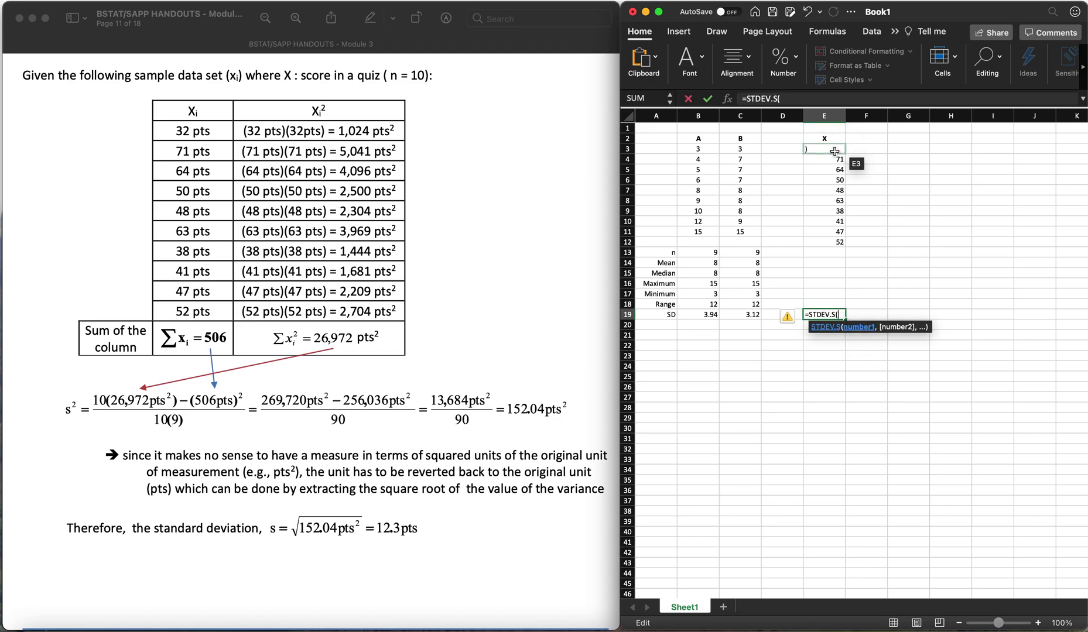
key("Escape")
key("super+z")
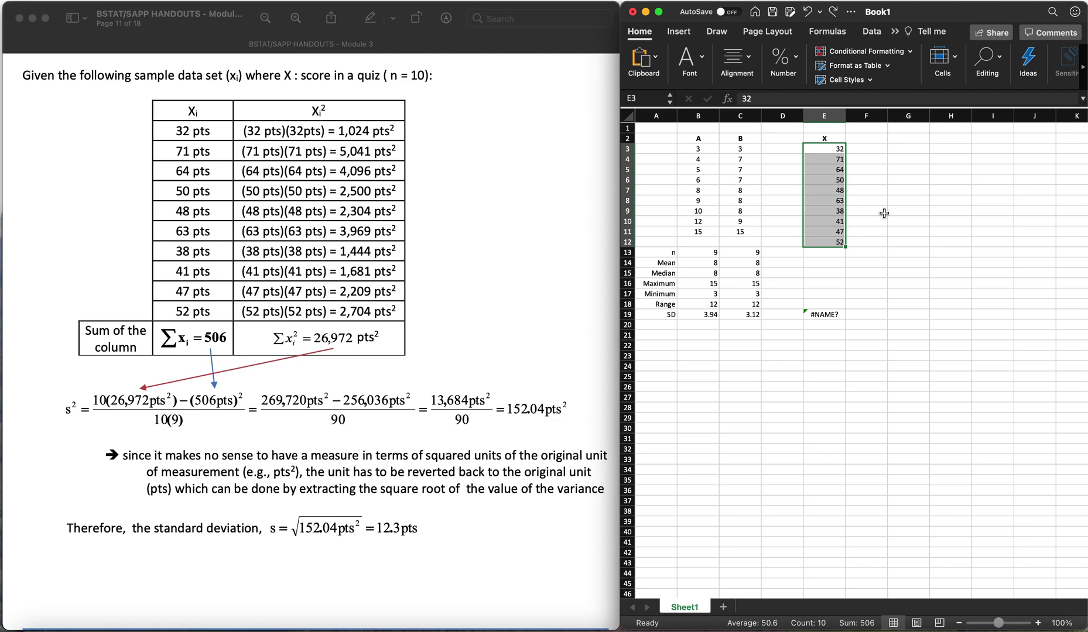
Complete the formula in E19 as =STDEV.S(E3:E12) and compare the result with the handout's quiz score solution.
double_click(843, 316)
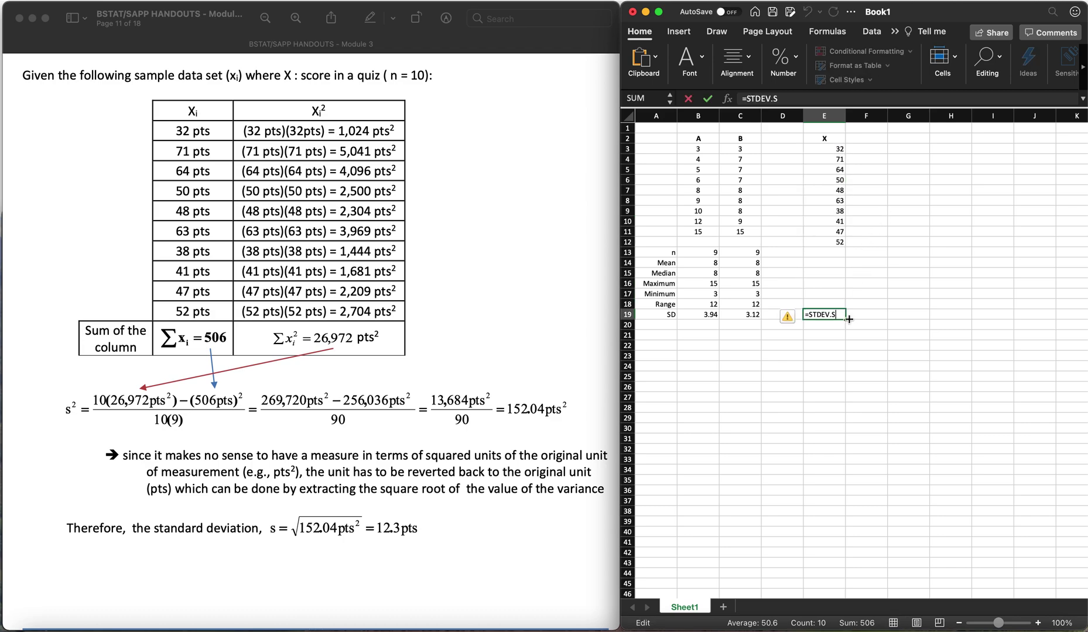
key("BackSpace")
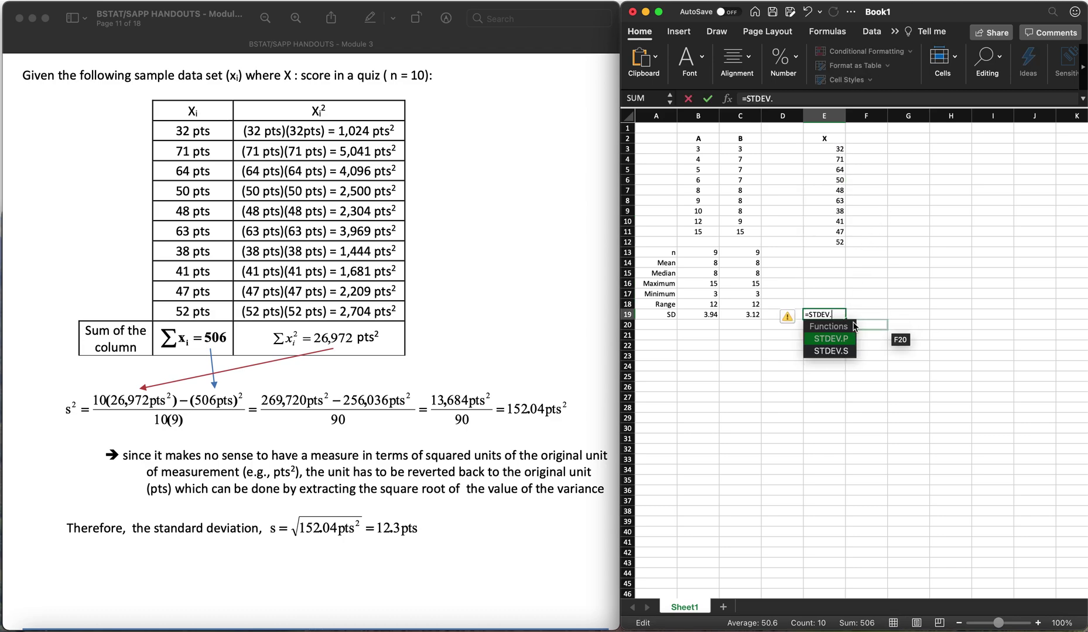
key("Down")
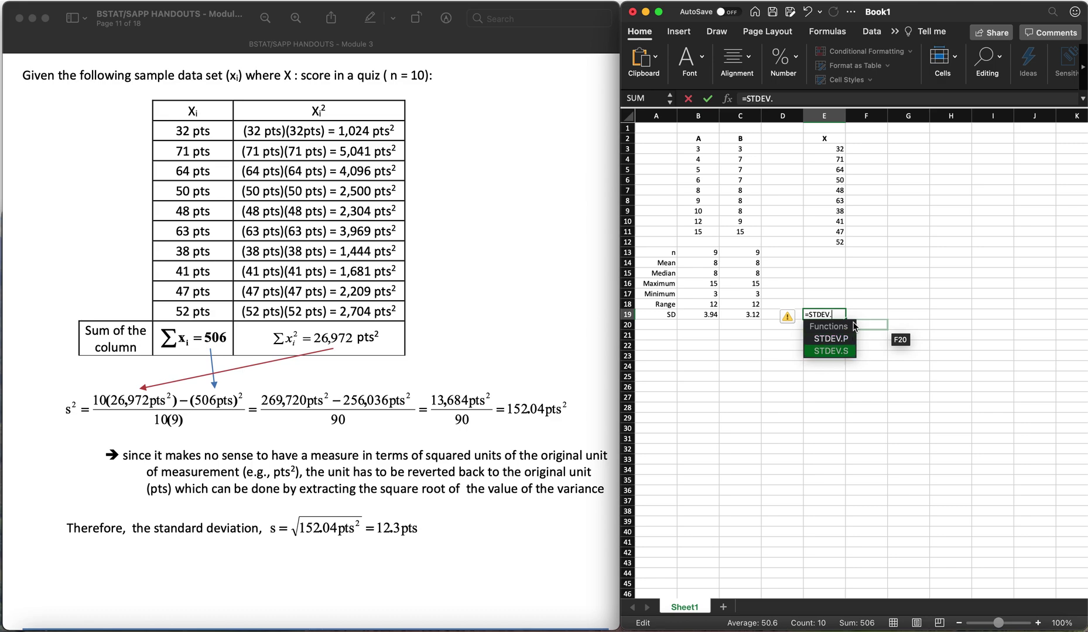
key("Tab")
left_click_drag(830, 149, 831, 241)
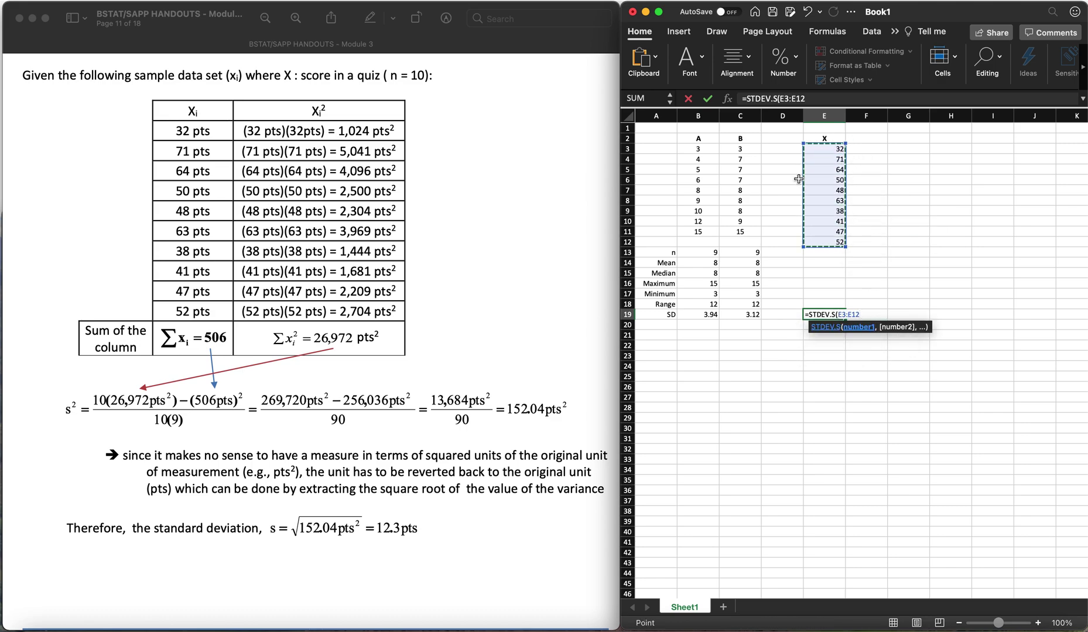
key("Return")
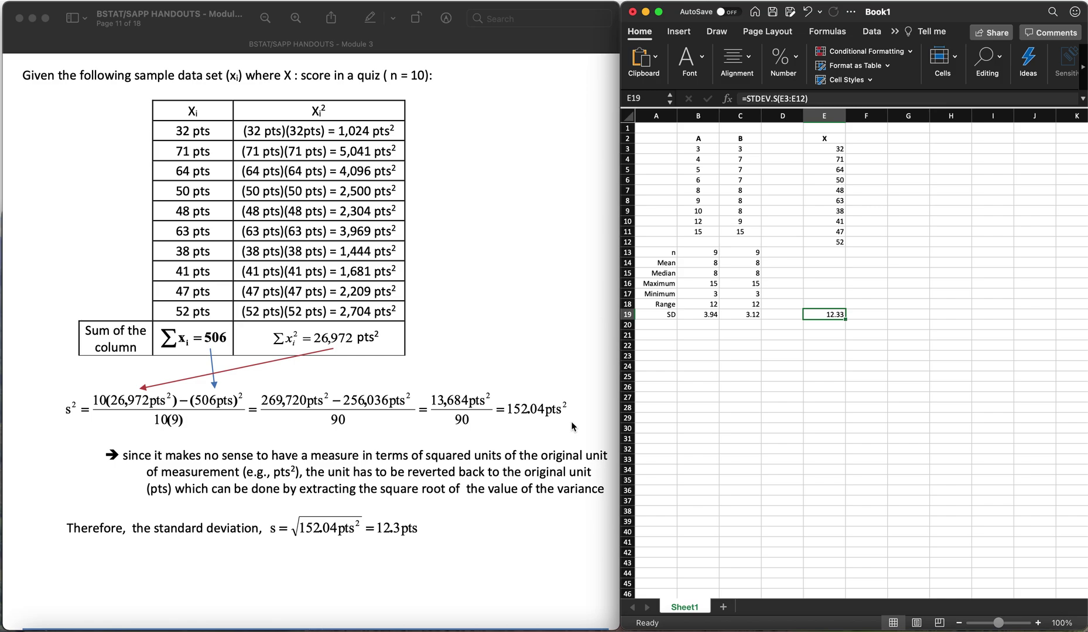
scroll(573, 427, "down", 1)
scroll(572, 427, "up", 3)
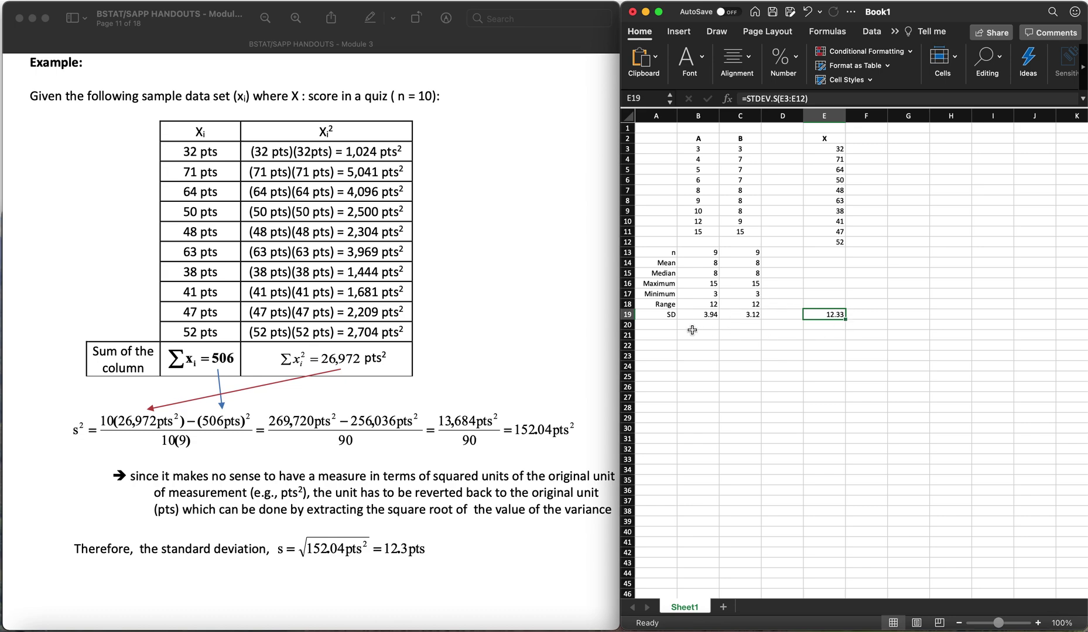
Compute set A's population standard deviation in B20 with =STDEV.P(B3:B11) and fill the formula across to C20 for set B.
left_click(696, 328)
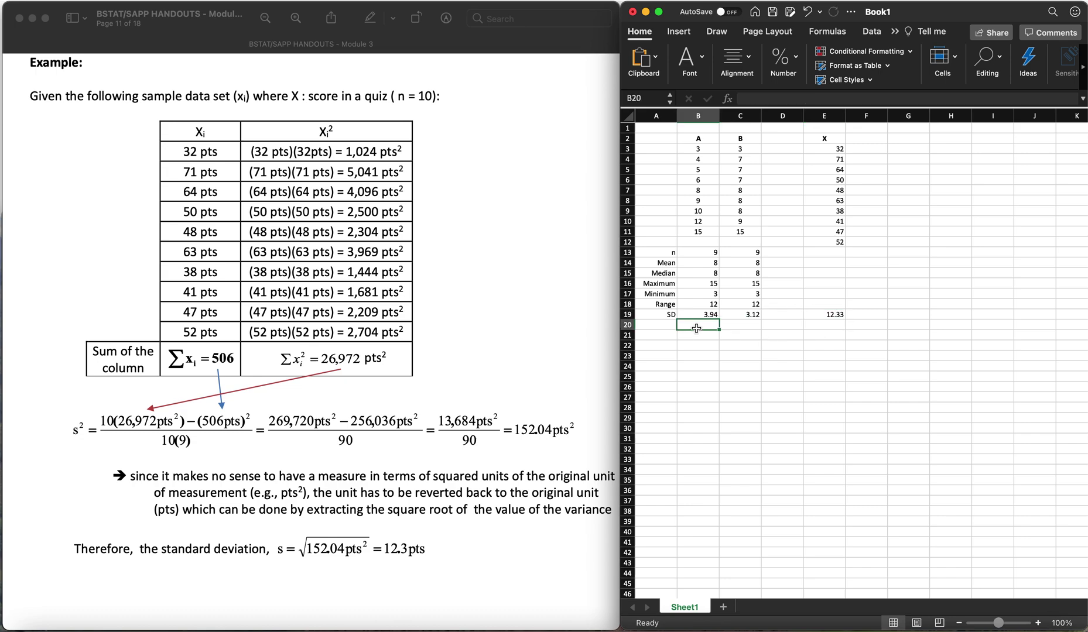
type("=")
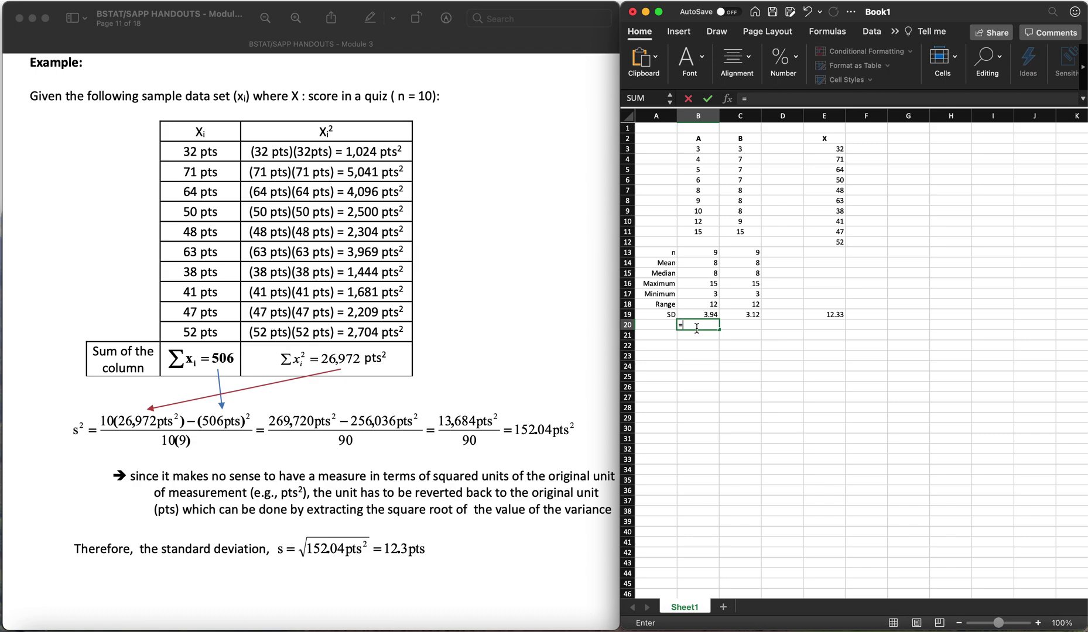
type("STDEV")
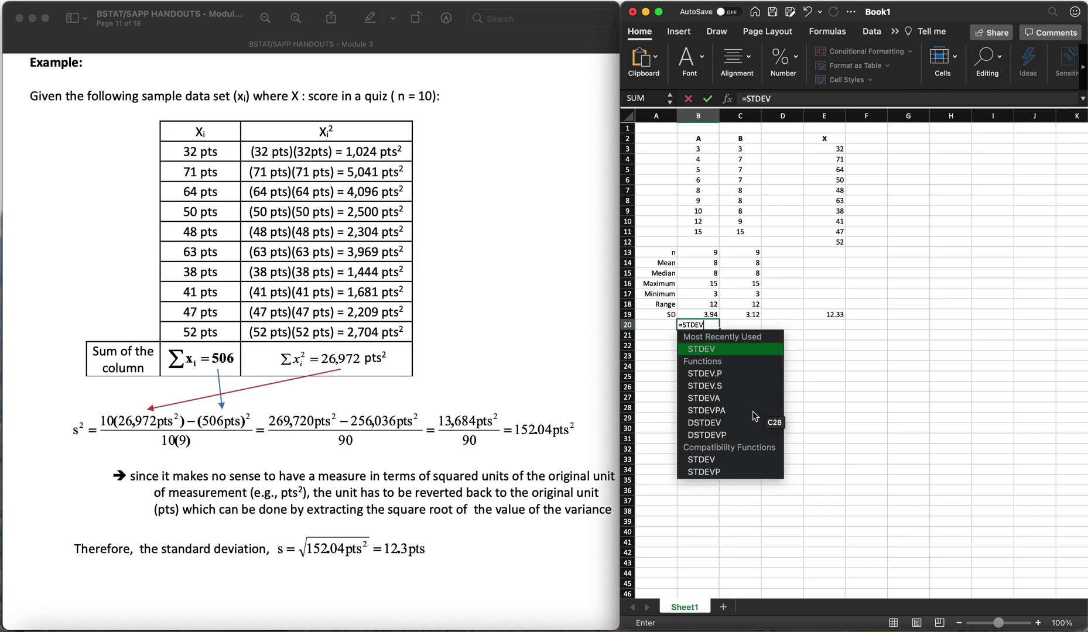
type(".")
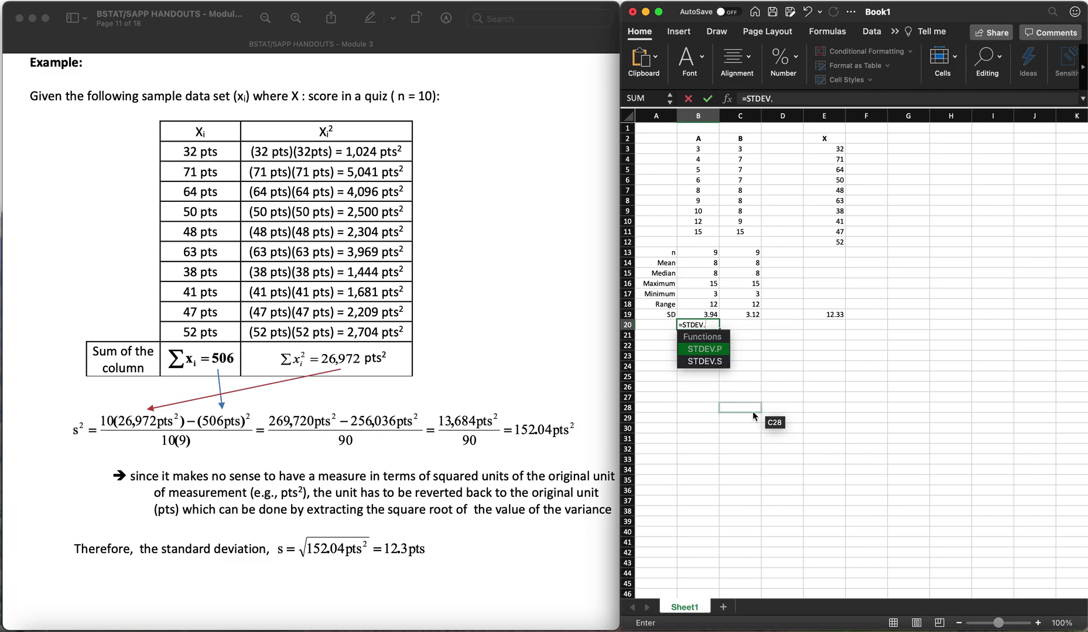
key("Tab")
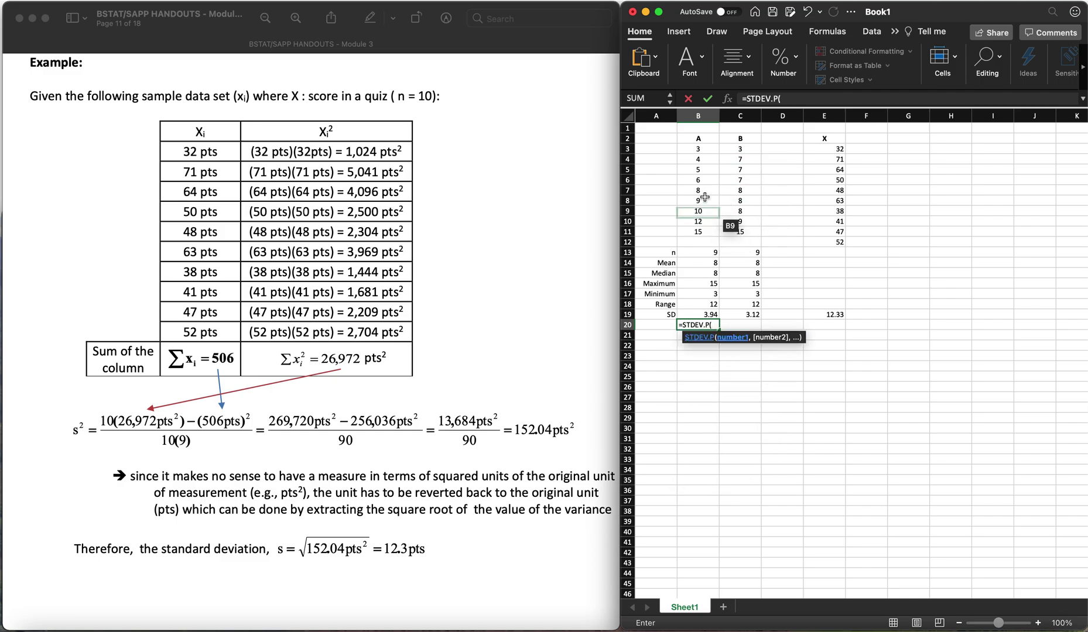
left_click(707, 148)
left_click_drag(707, 149, 704, 232)
key("Return")
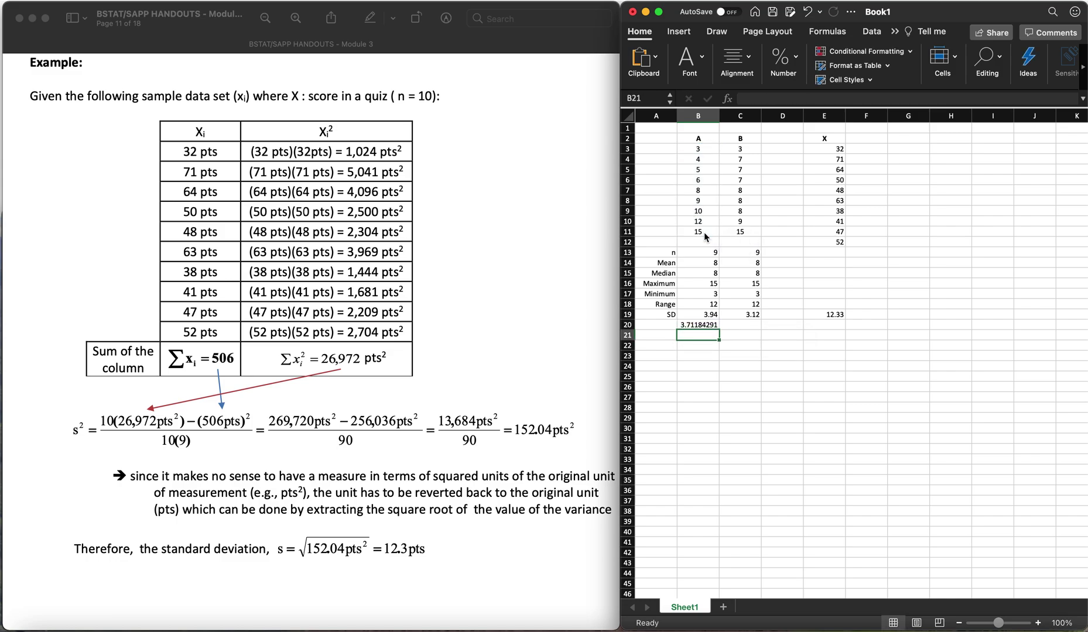
key("Up")
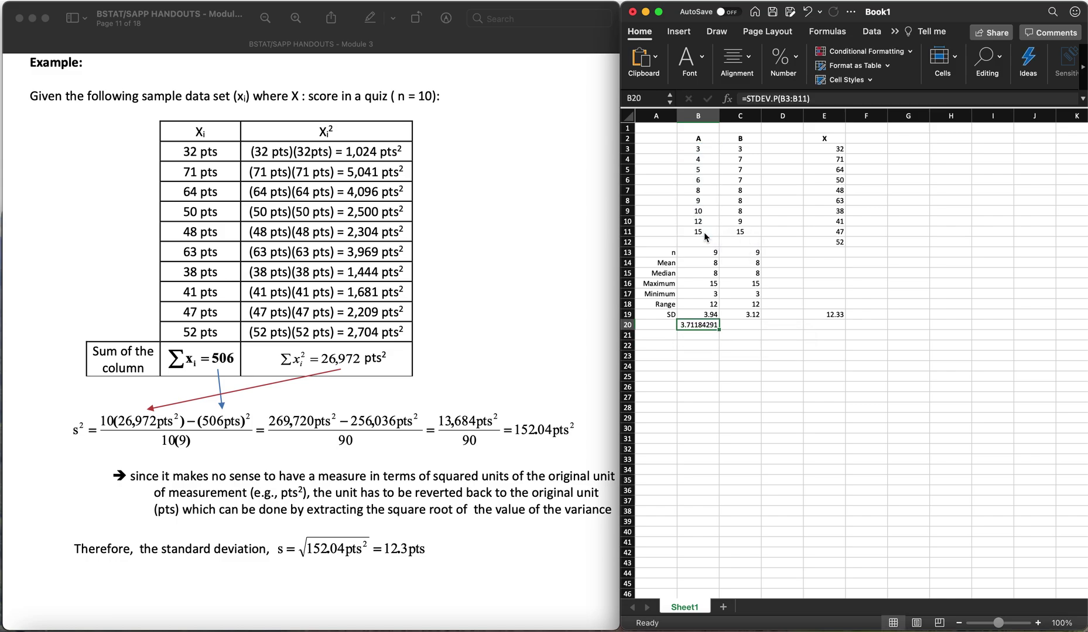
left_click_drag(720, 331, 760, 329)
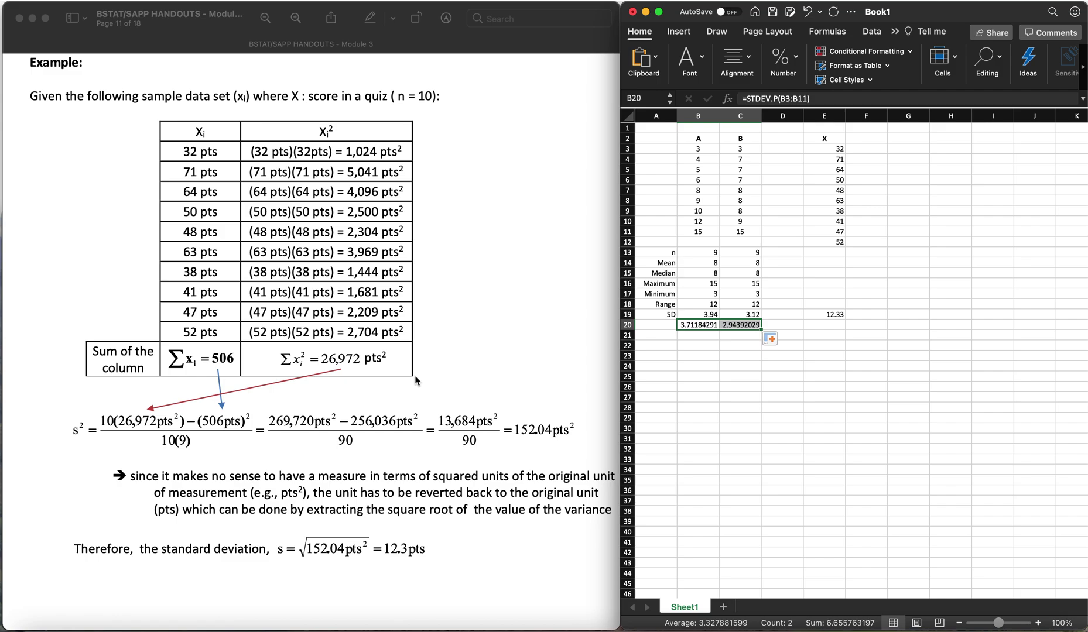
Go back to the handout's definitional formulas for the population and sample standard deviations.
scroll(414, 379, "up", 10)
scroll(416, 380, "up", 4)
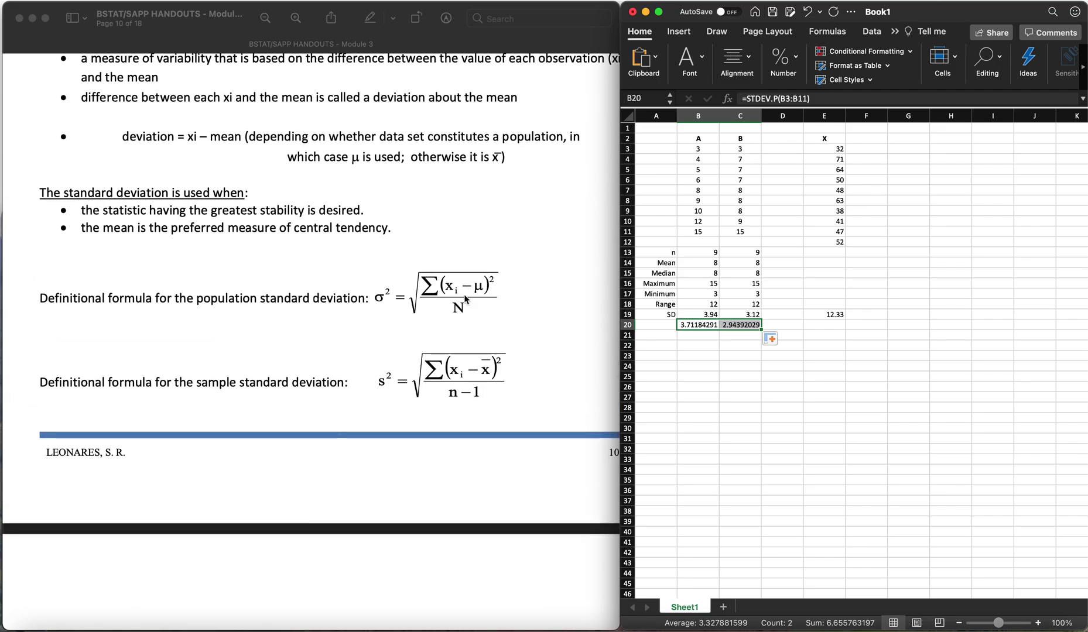